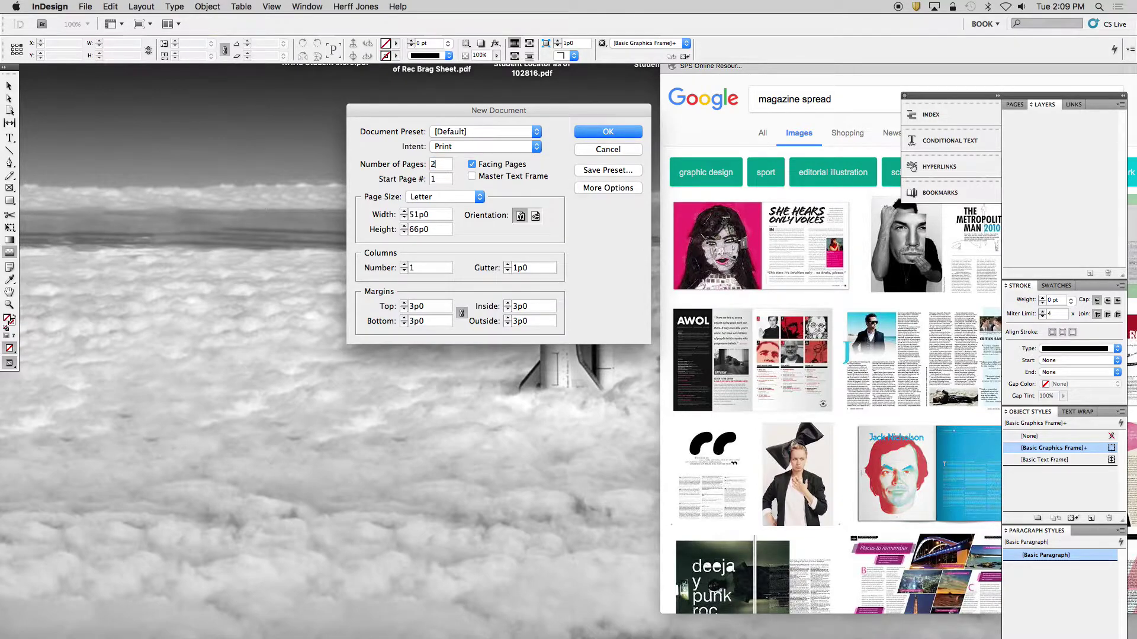
- Create the two-page Letter document with facing pages and display its page thumbnails
{"action": "left_click", "coordinate": [603, 134]}
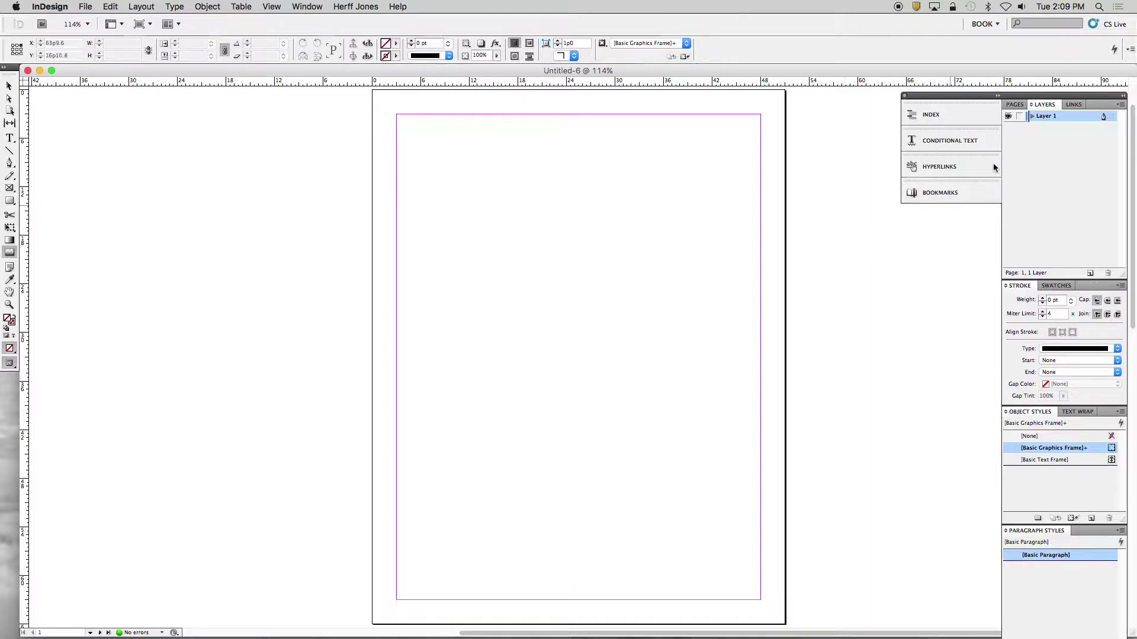
{"action": "left_click", "coordinate": [1015, 105]}
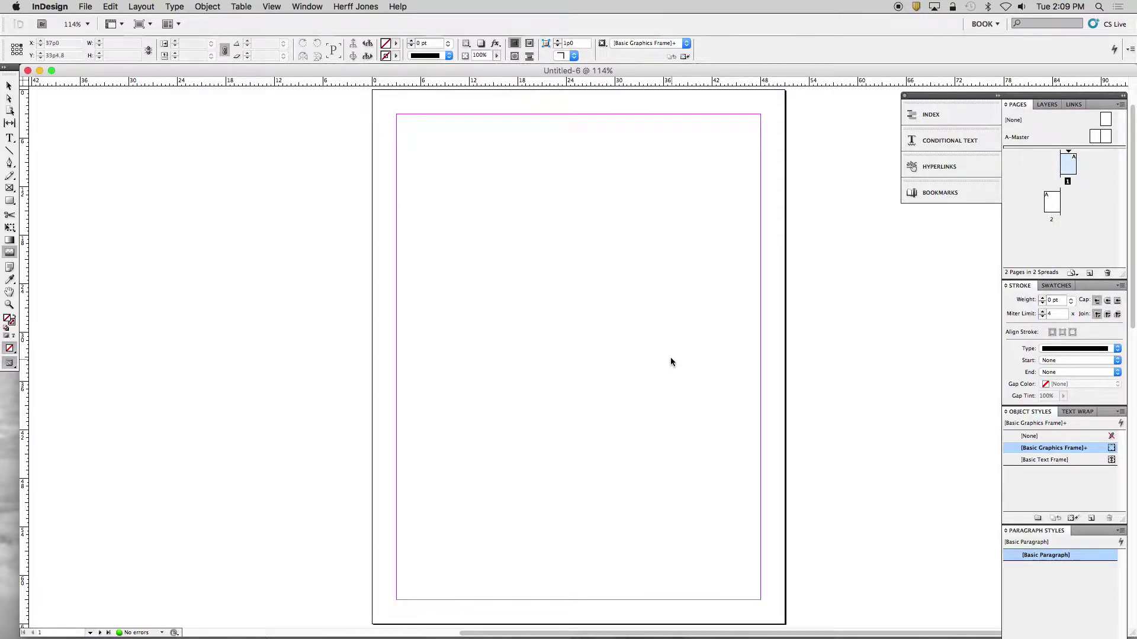
{"action": "scroll", "coordinate": [670, 361], "scroll_direction": "down", "scroll_amount": 15}
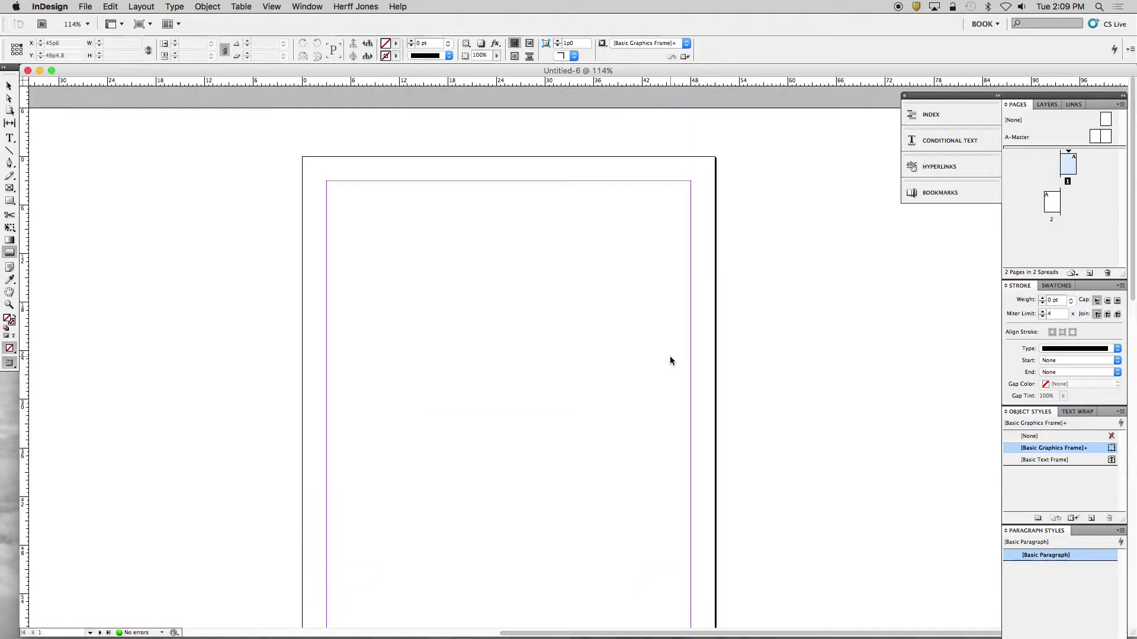
{"action": "scroll", "coordinate": [670, 356], "scroll_direction": "down", "scroll_amount": 3}
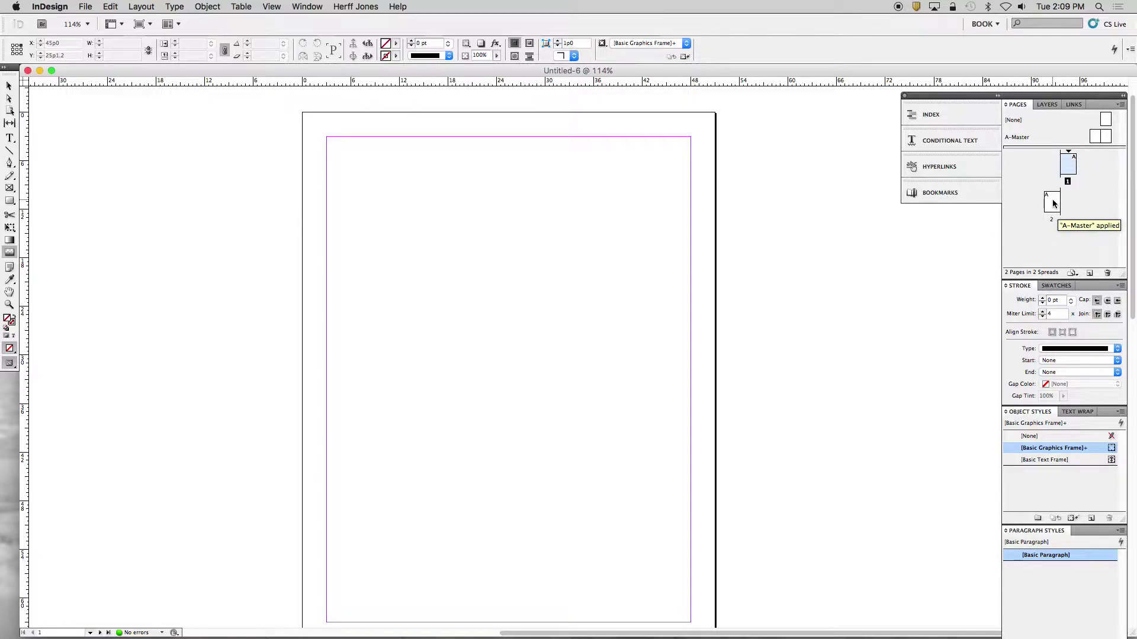
- Turn off the Allow Document Pages to Shuffle option for the document
{"action": "left_click_drag", "start_coordinate": [1053, 203], "coordinate": [1057, 164]}
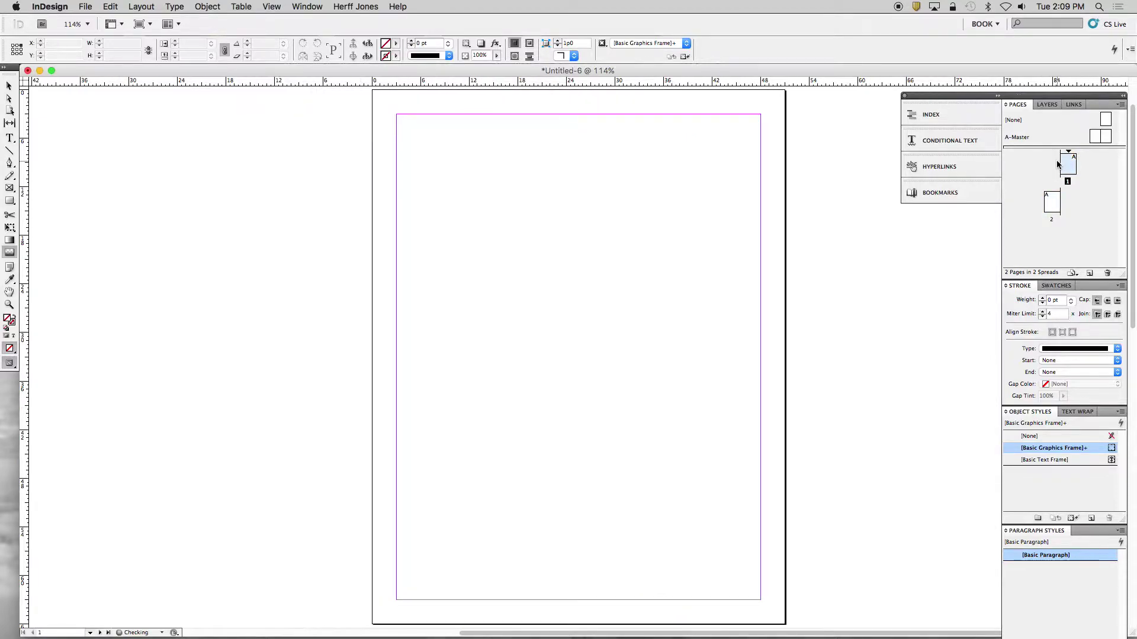
{"action": "right_click", "coordinate": [1092, 215]}
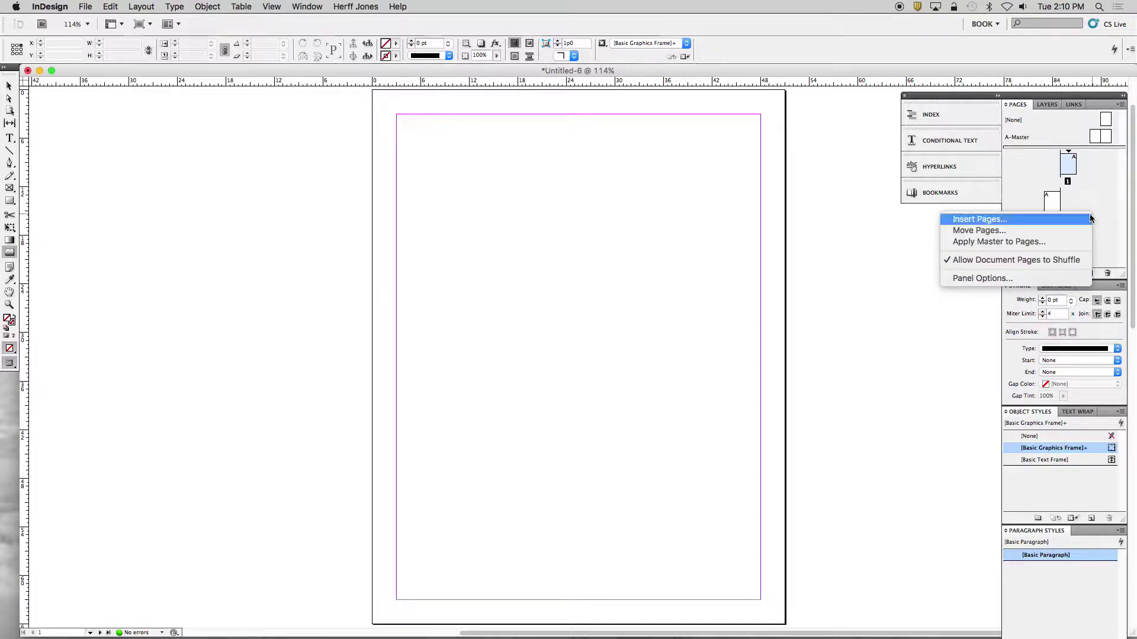
{"action": "left_click", "coordinate": [1029, 264]}
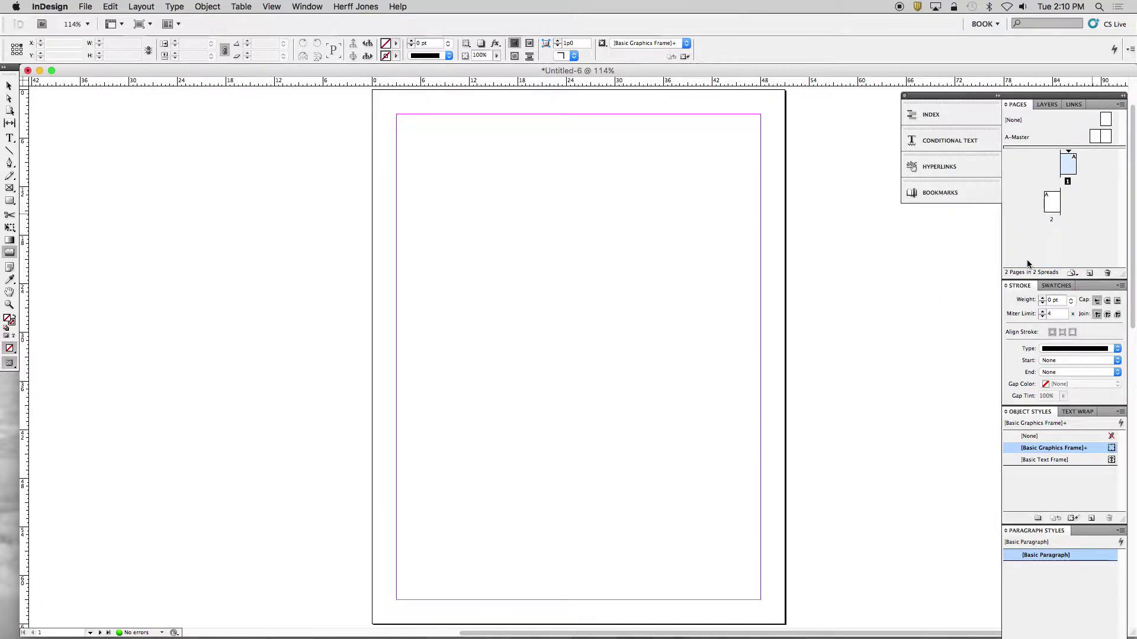
{"action": "right_click", "coordinate": [1086, 217]}
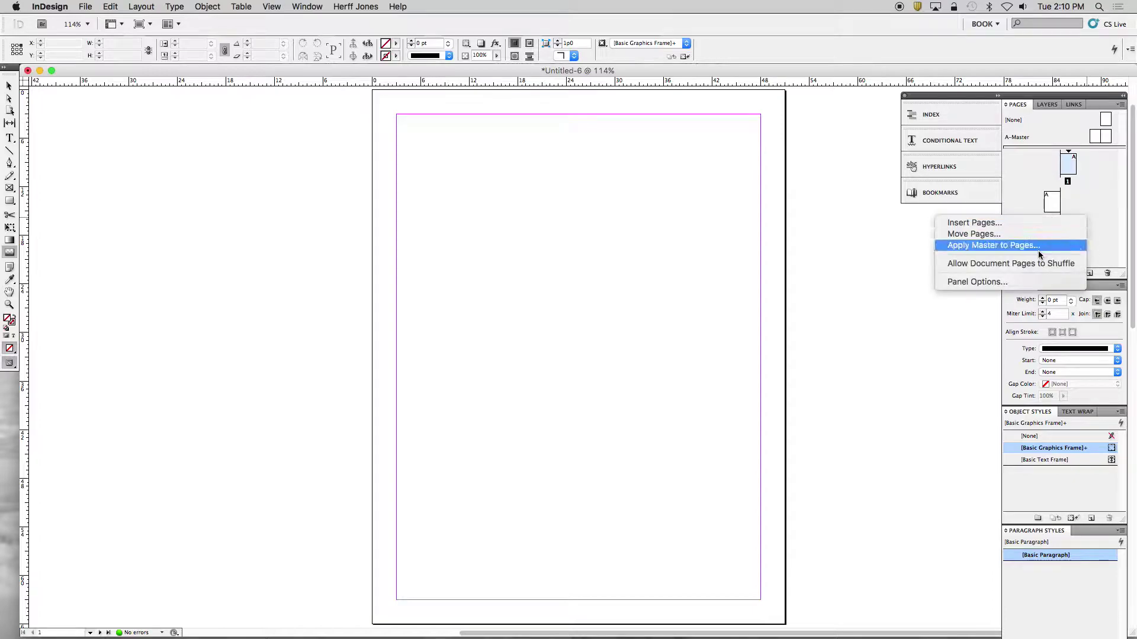
{"action": "left_click", "coordinate": [1094, 206]}
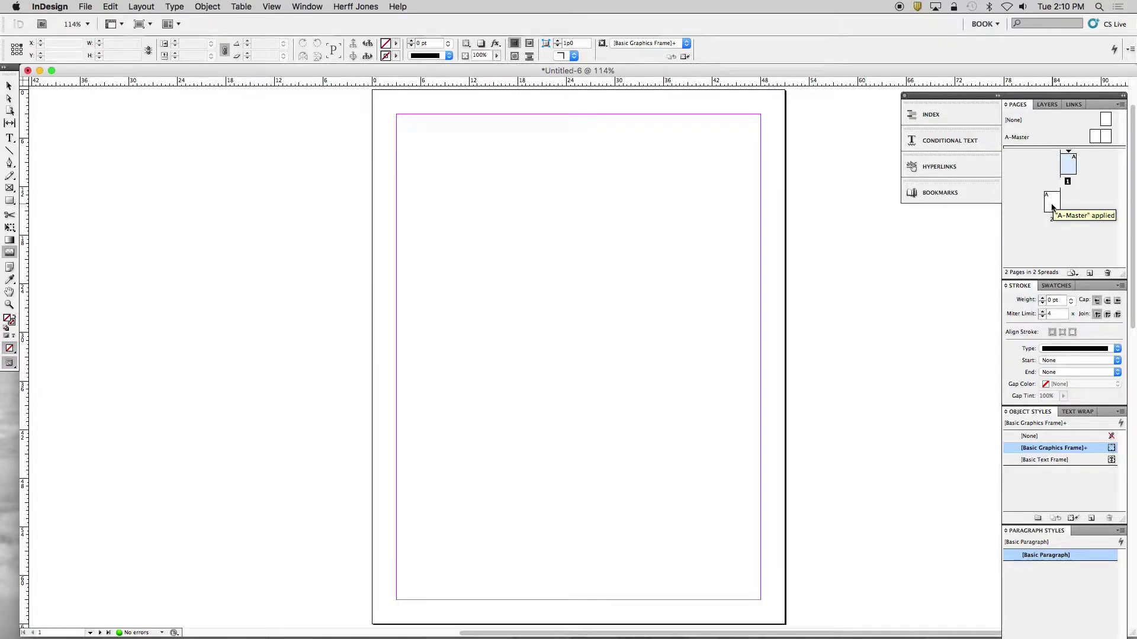
- Move page 2 up beside page 1 so the two pages form one spread
{"action": "left_click_drag", "start_coordinate": [1052, 206], "coordinate": [1052, 166]}
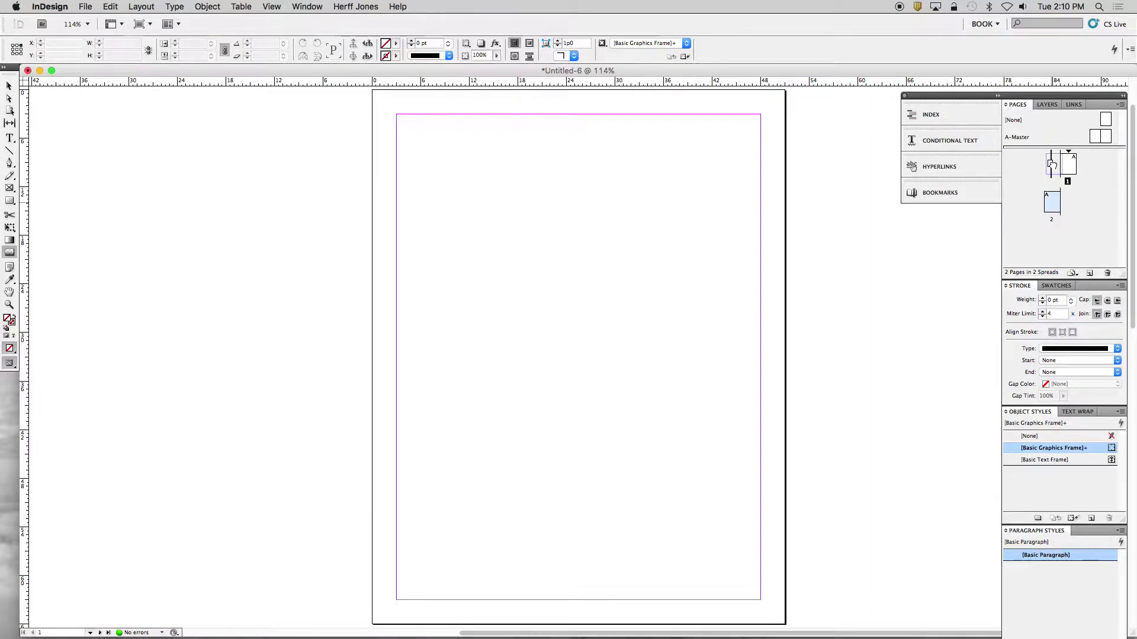
{"action": "left_click_drag", "start_coordinate": [1051, 166], "coordinate": [1057, 165]}
{"action": "left_click_drag", "start_coordinate": [1057, 165], "coordinate": [1057, 165]}
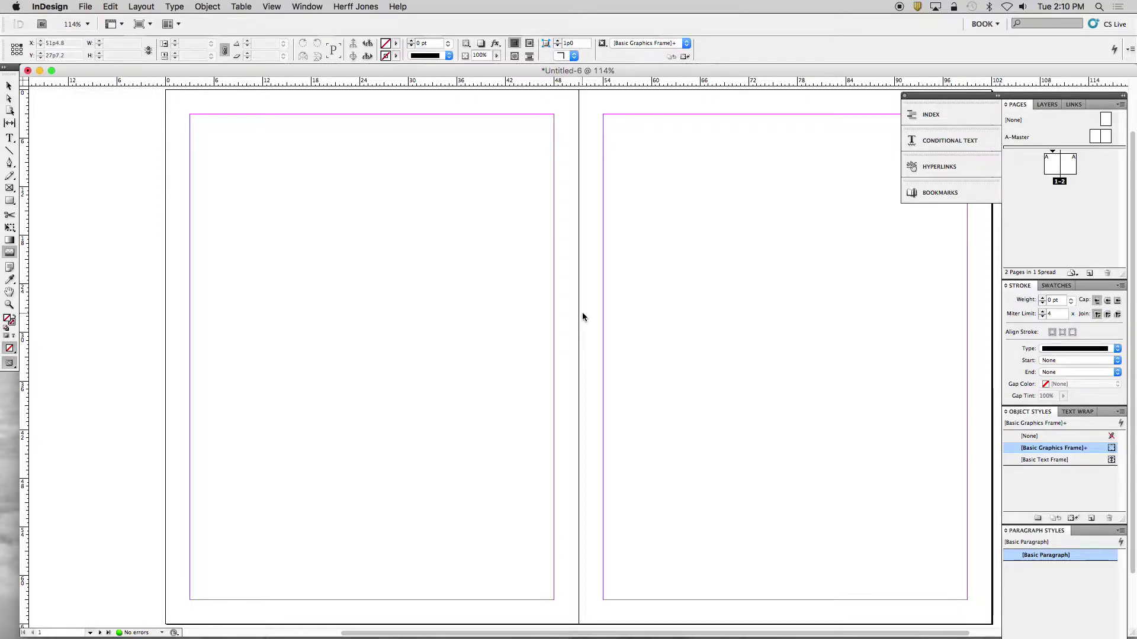
- Draw two picture frames: about 45p0 by 33p0 across the left page's upper part, and about 23p0 by 26p0 in the right page's lower outer corner
{"action": "key", "text": "super+1"}
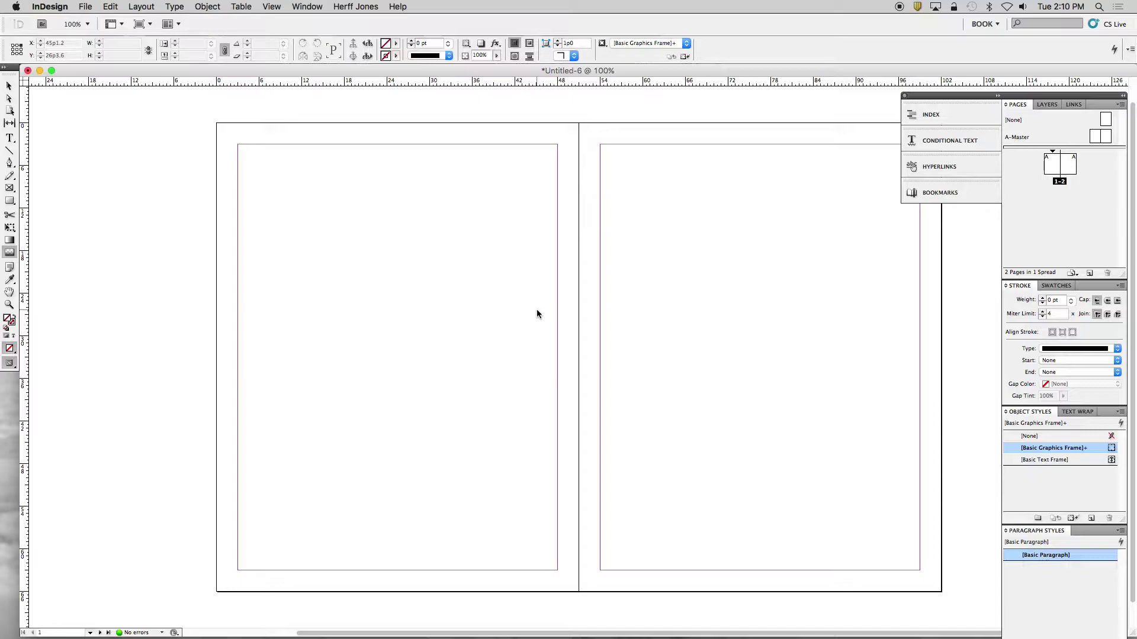
{"action": "scroll", "coordinate": [649, 261], "scroll_direction": "right", "scroll_amount": 5}
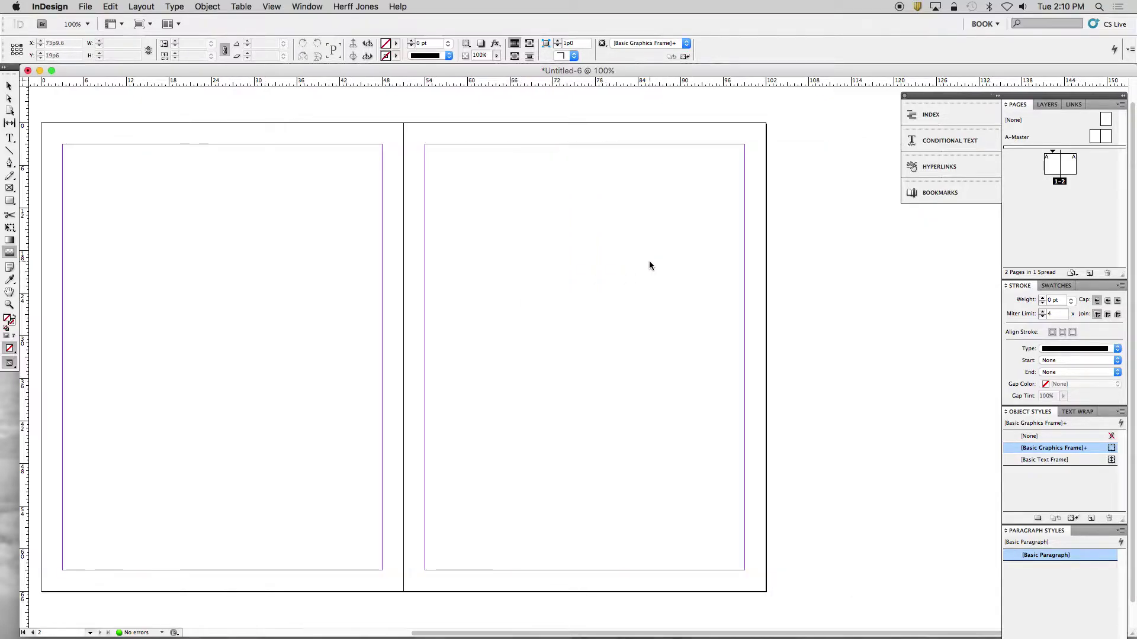
{"action": "scroll", "coordinate": [649, 261], "scroll_direction": "left", "scroll_amount": 5}
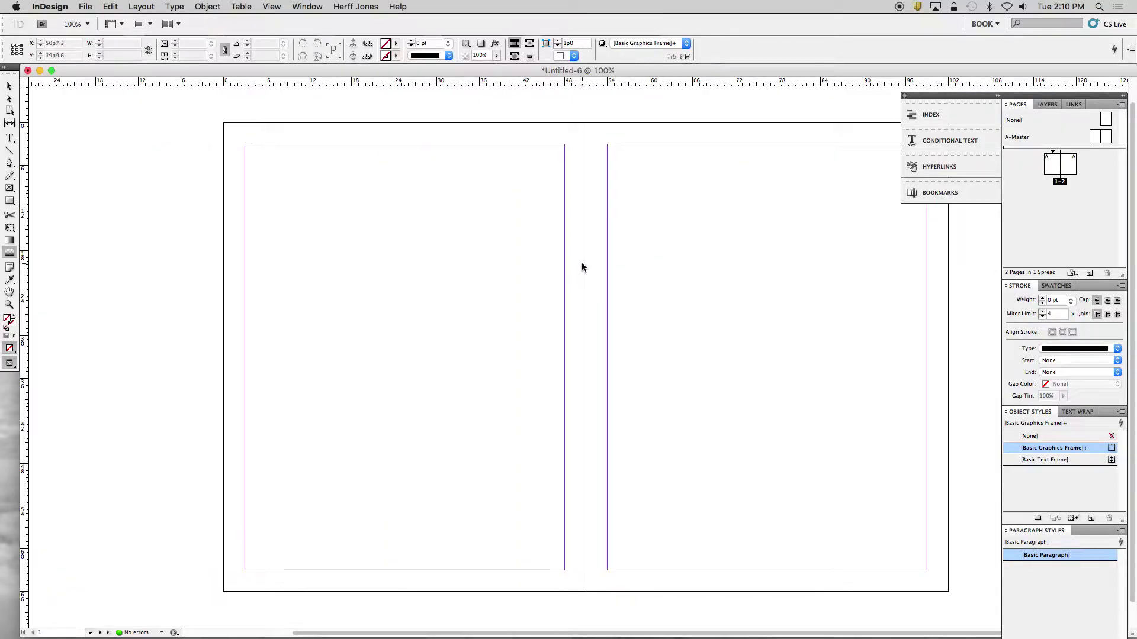
{"action": "scroll", "coordinate": [581, 264], "scroll_direction": "right", "scroll_amount": 5}
{"action": "scroll", "coordinate": [581, 268], "scroll_direction": "left", "scroll_amount": 10}
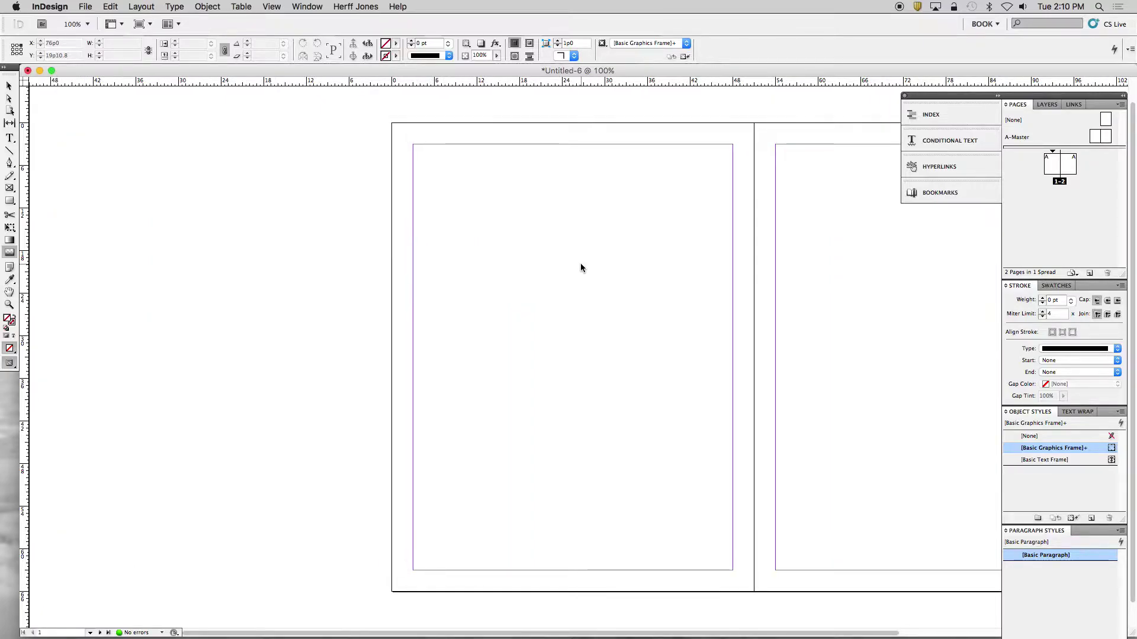
{"action": "scroll", "coordinate": [580, 268], "scroll_direction": "right", "scroll_amount": 3}
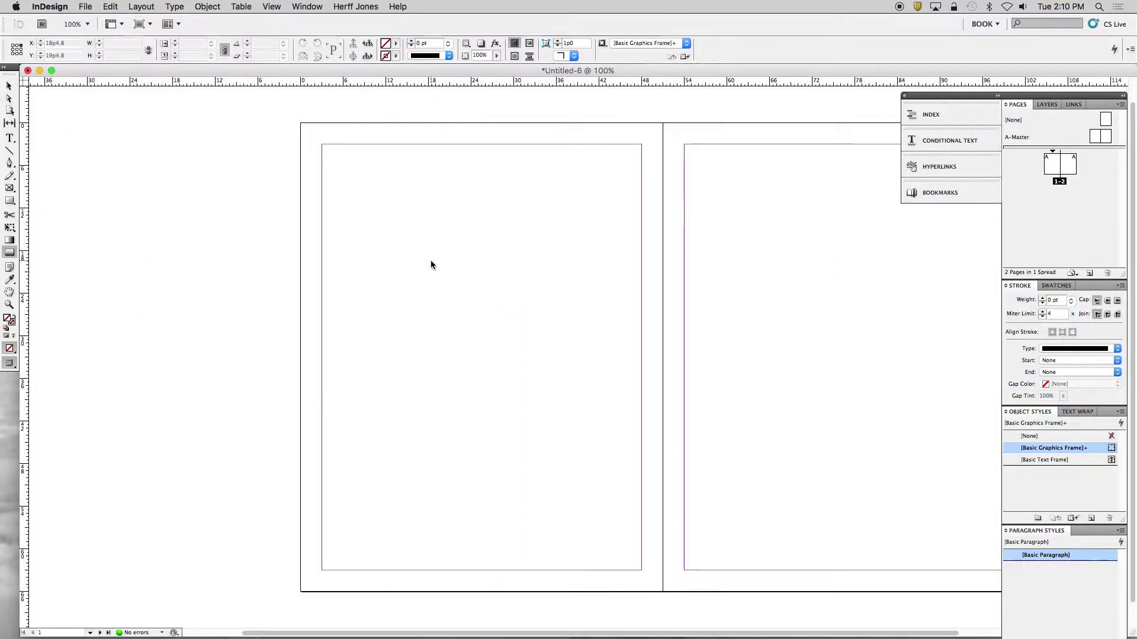
{"action": "scroll", "coordinate": [449, 266], "scroll_direction": "right", "scroll_amount": 7}
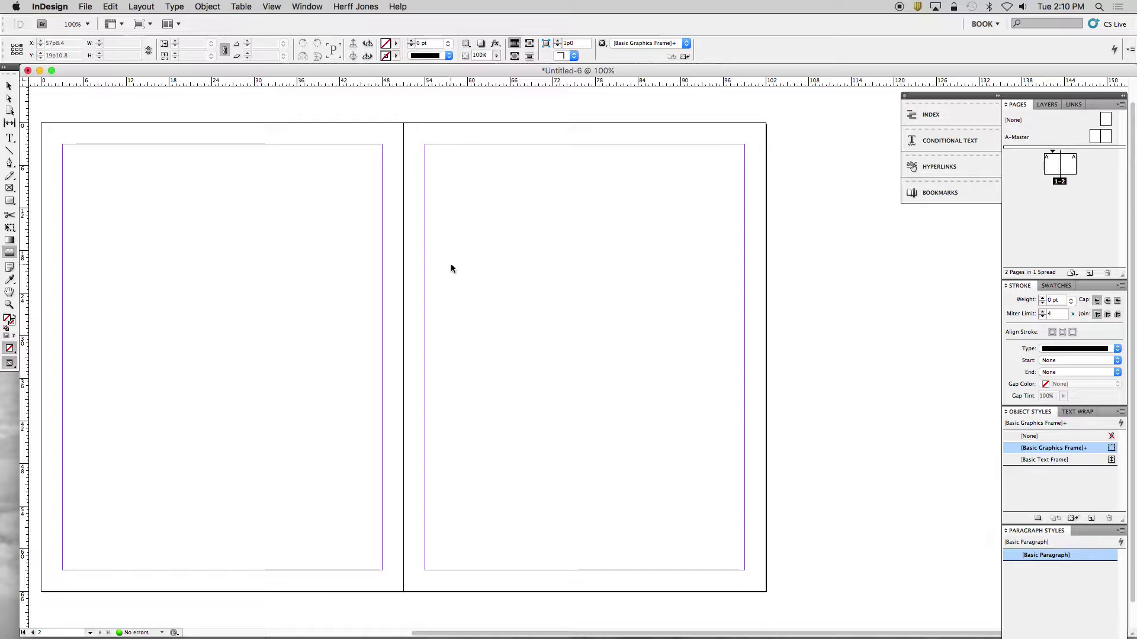
{"action": "left_click", "coordinate": [9, 189]}
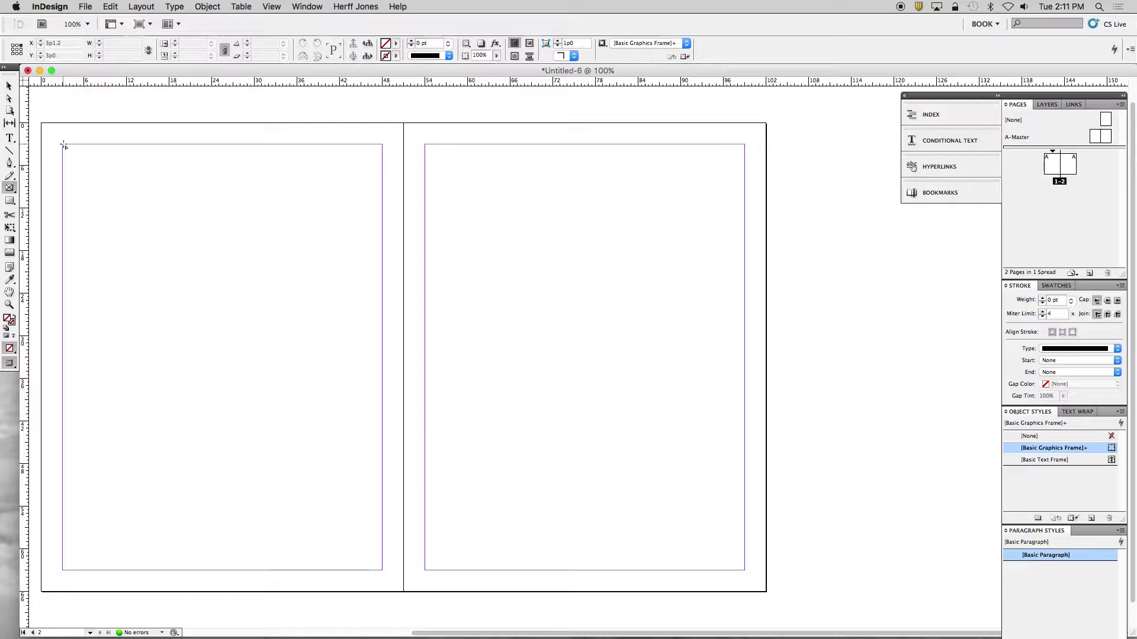
{"action": "left_click_drag", "start_coordinate": [62, 144], "coordinate": [384, 379]}
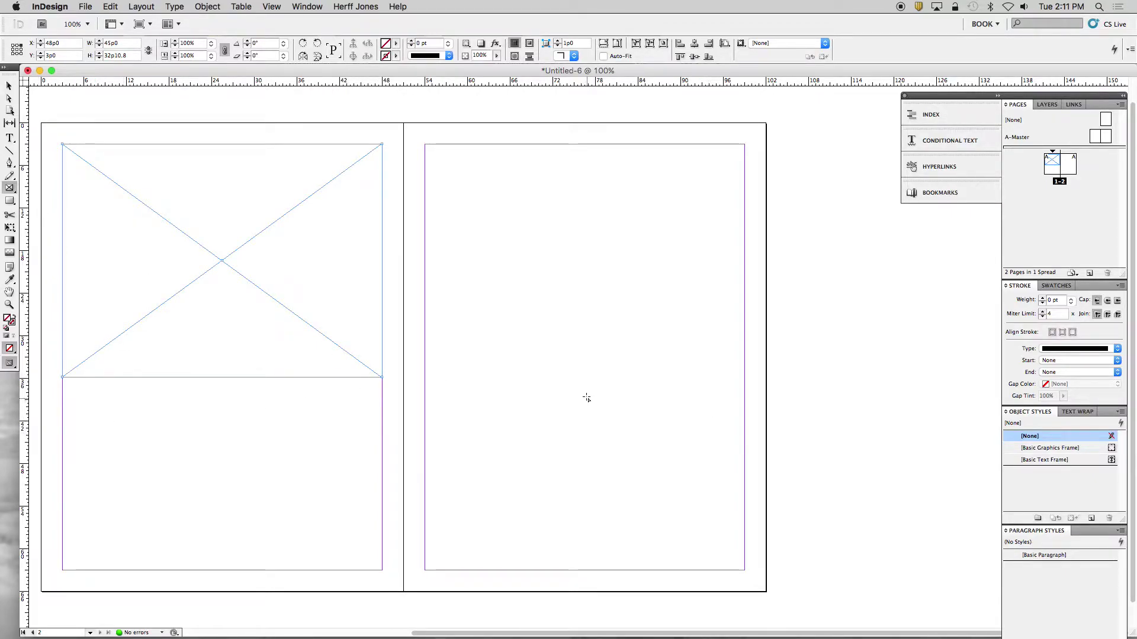
{"action": "left_click_drag", "start_coordinate": [584, 383], "coordinate": [746, 570]}
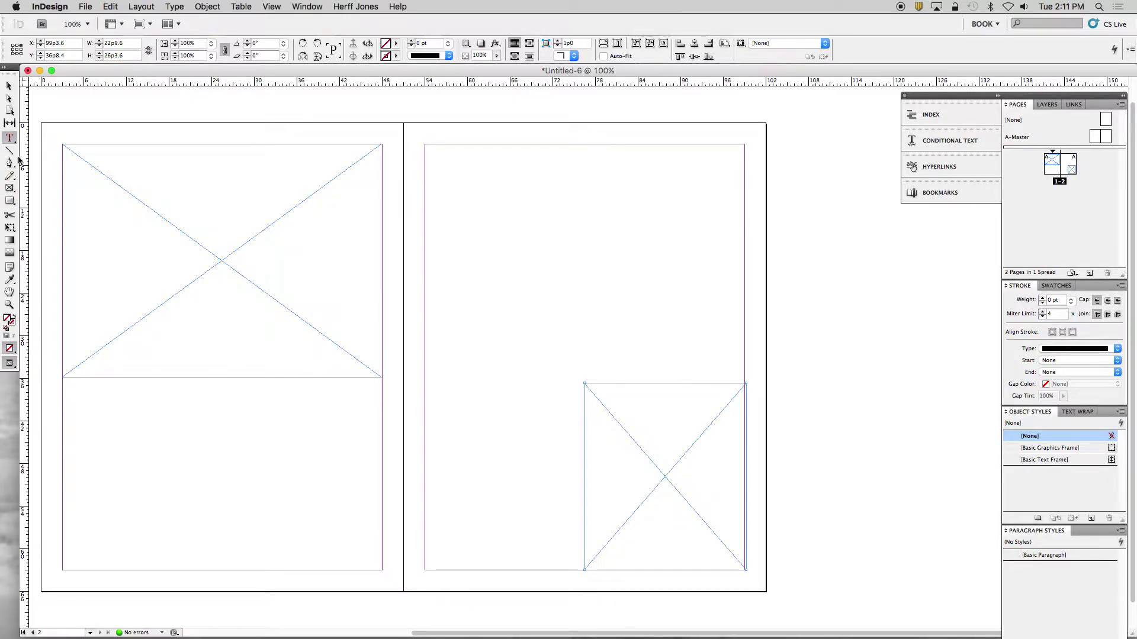
- Draw two full-width text frames, one below the left page's picture frame and one about 22p0 high near the right page's upper margin
{"action": "left_click", "coordinate": [10, 139]}
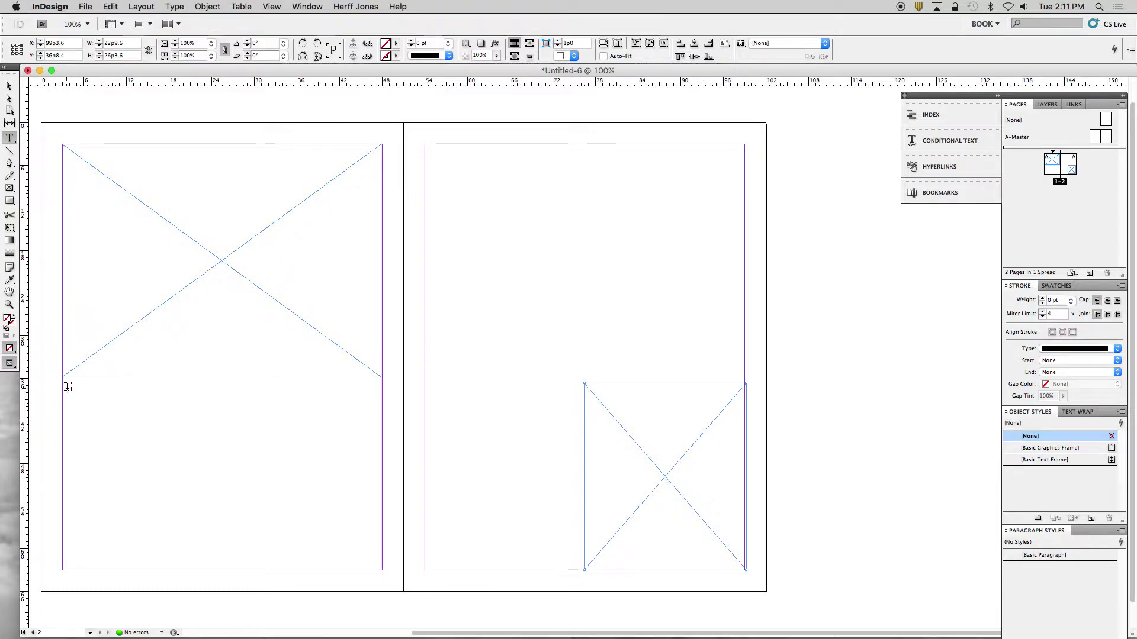
{"action": "left_click_drag", "start_coordinate": [63, 389], "coordinate": [382, 569]}
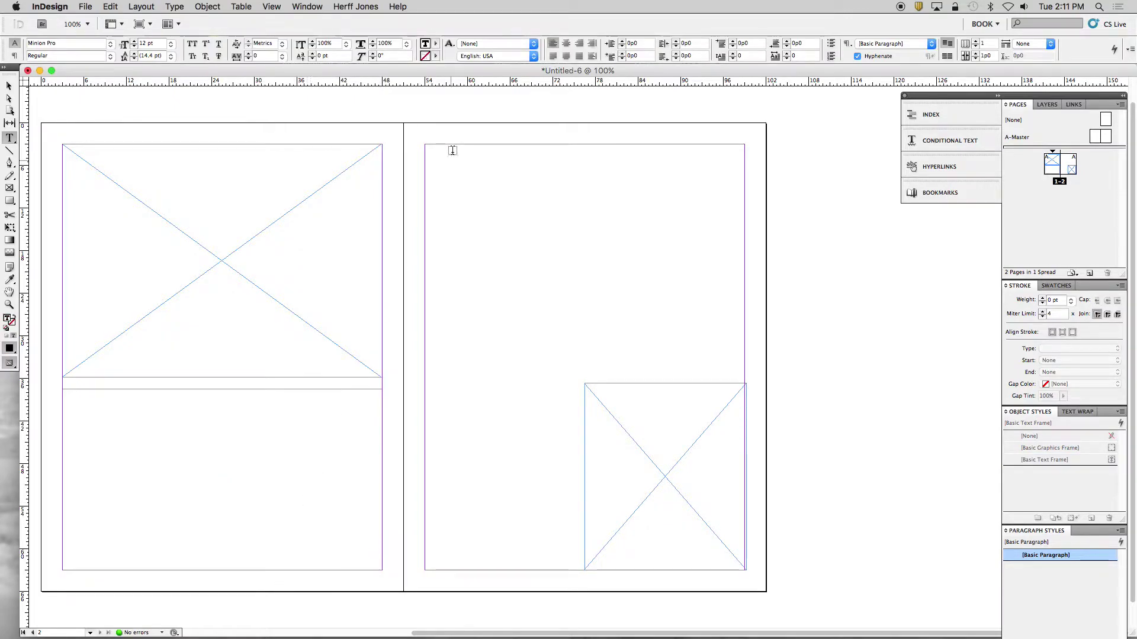
{"action": "left_click_drag", "start_coordinate": [425, 148], "coordinate": [743, 303]}
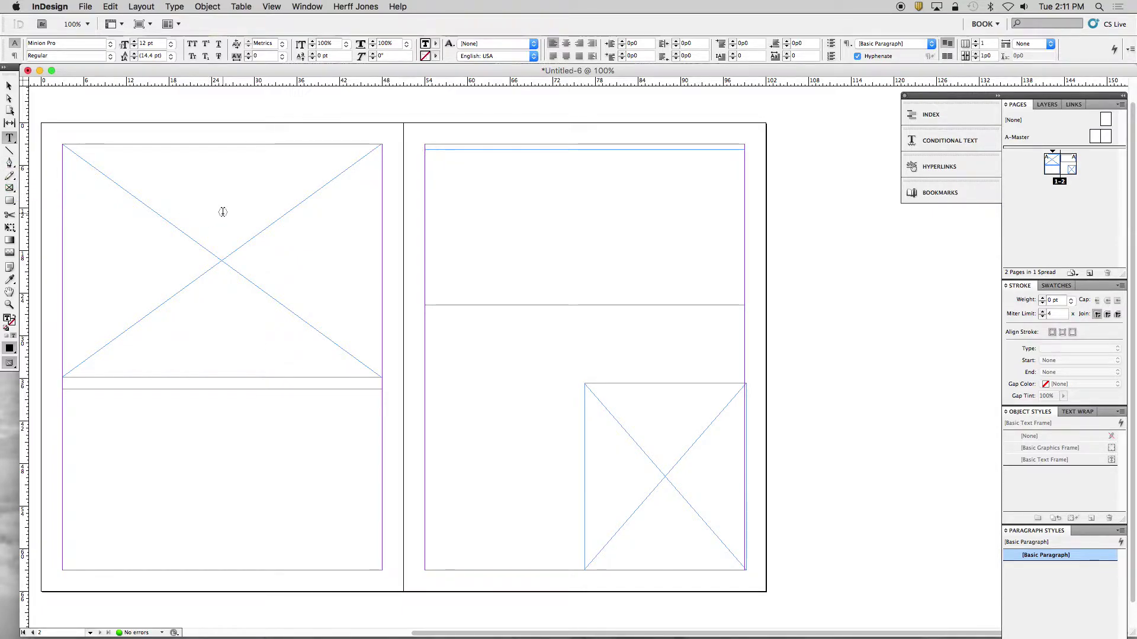
- Place OldDamagedPhoto.jpg into the left page's picture frame
{"action": "left_click", "coordinate": [7, 86]}
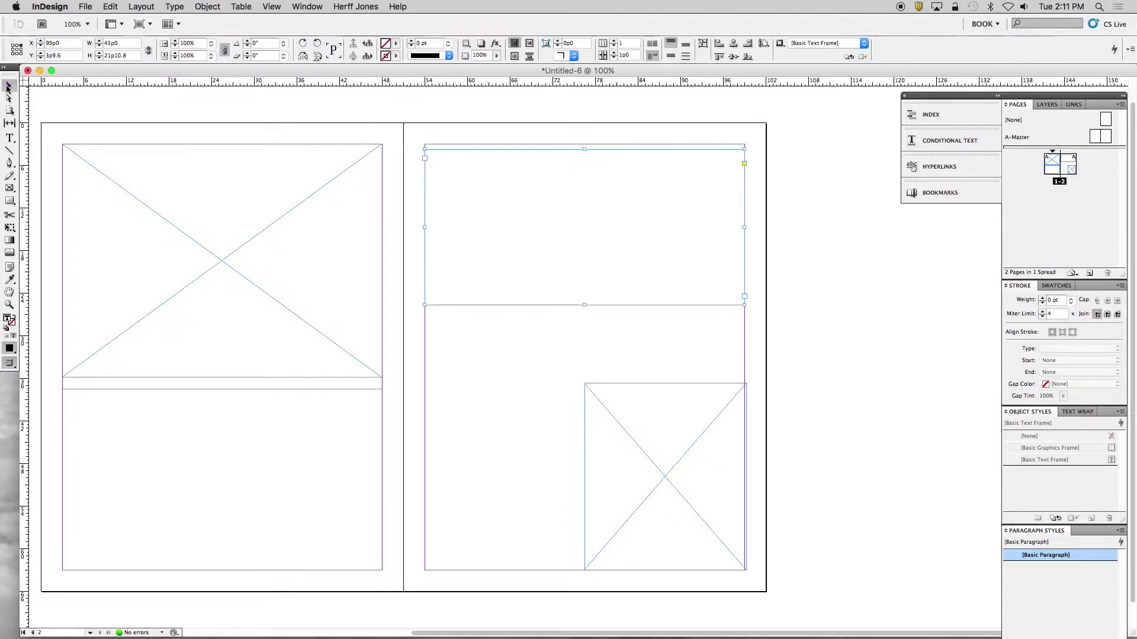
{"action": "left_click", "coordinate": [243, 258]}
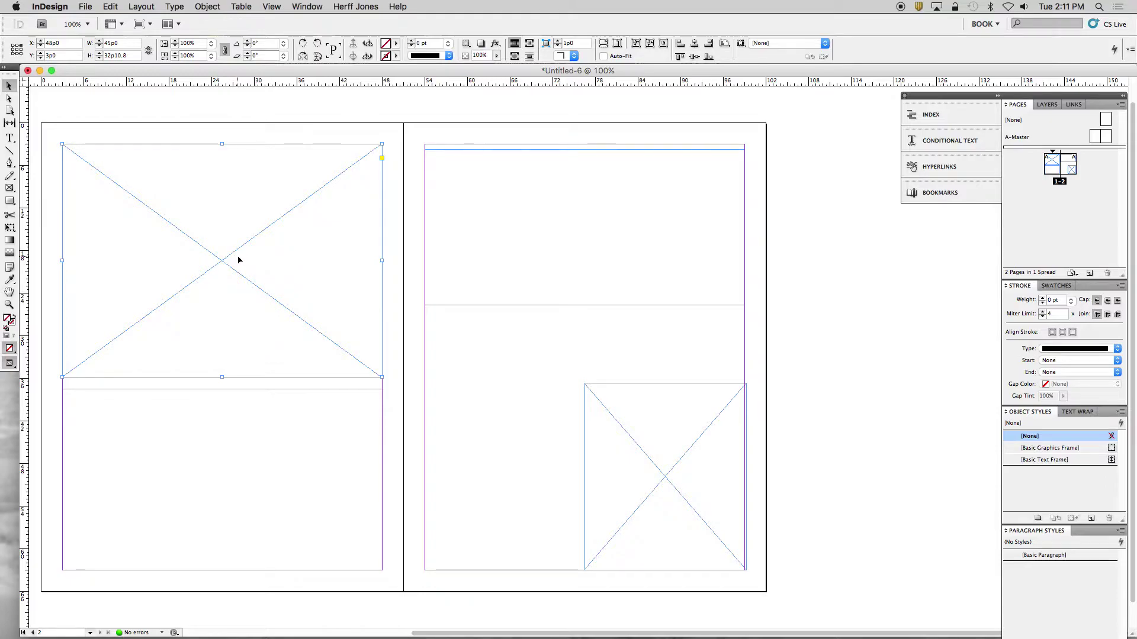
{"action": "left_click", "coordinate": [86, 8]}
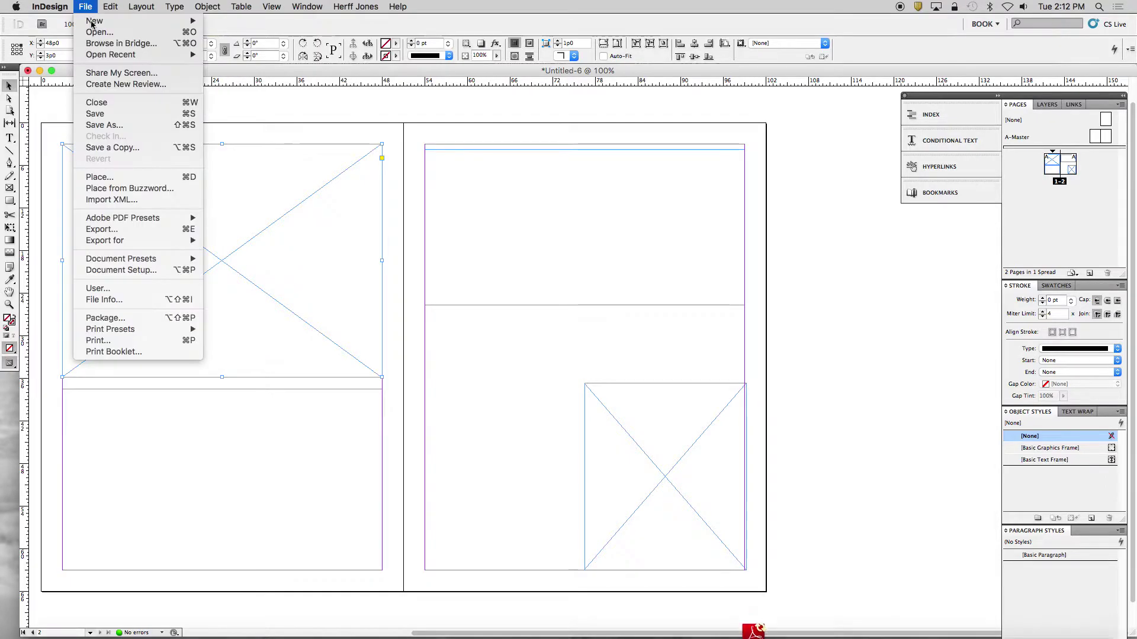
{"action": "left_click", "coordinate": [138, 178]}
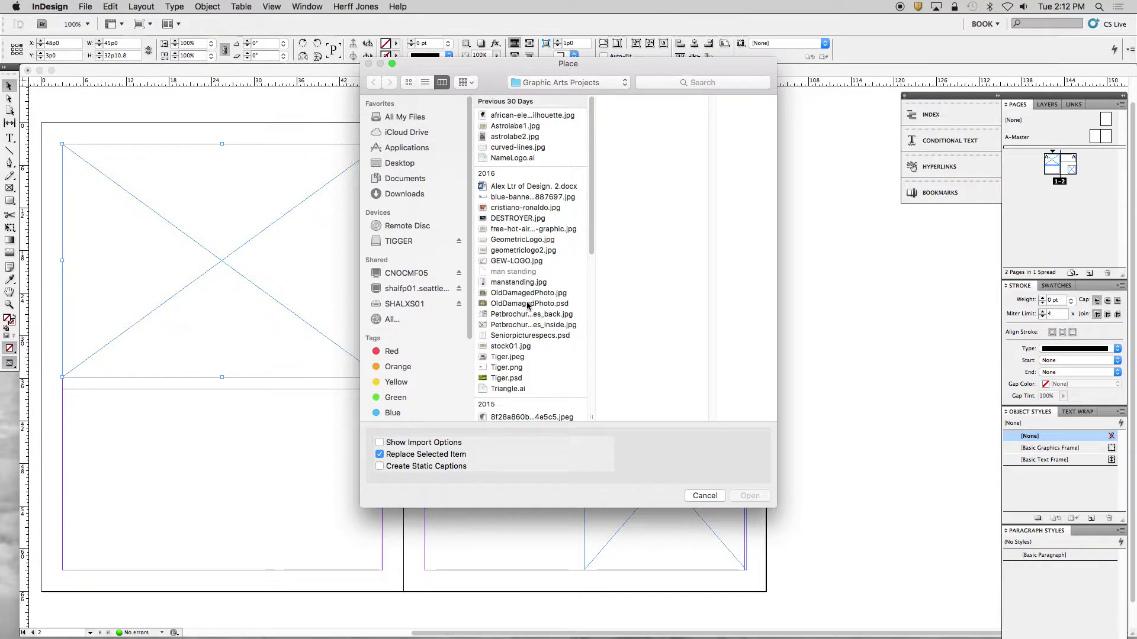
{"action": "left_click", "coordinate": [524, 293]}
{"action": "left_click", "coordinate": [749, 495]}
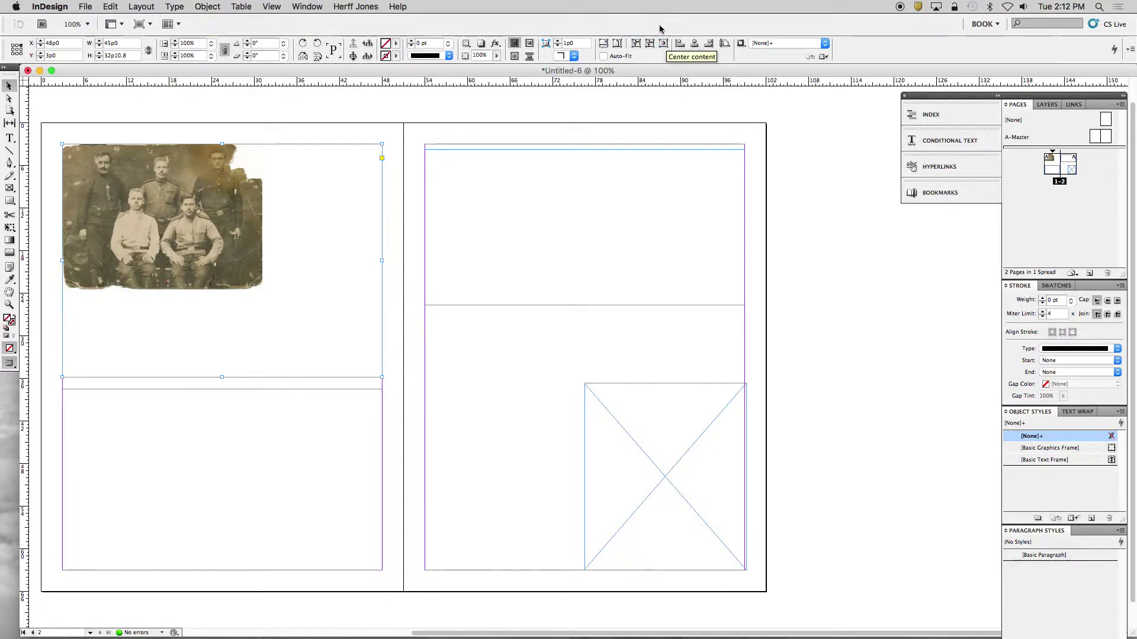
- Fit the placed photo to its frame, check the spread in Preview mode, and undo the fitting
{"action": "left_click", "coordinate": [635, 45]}
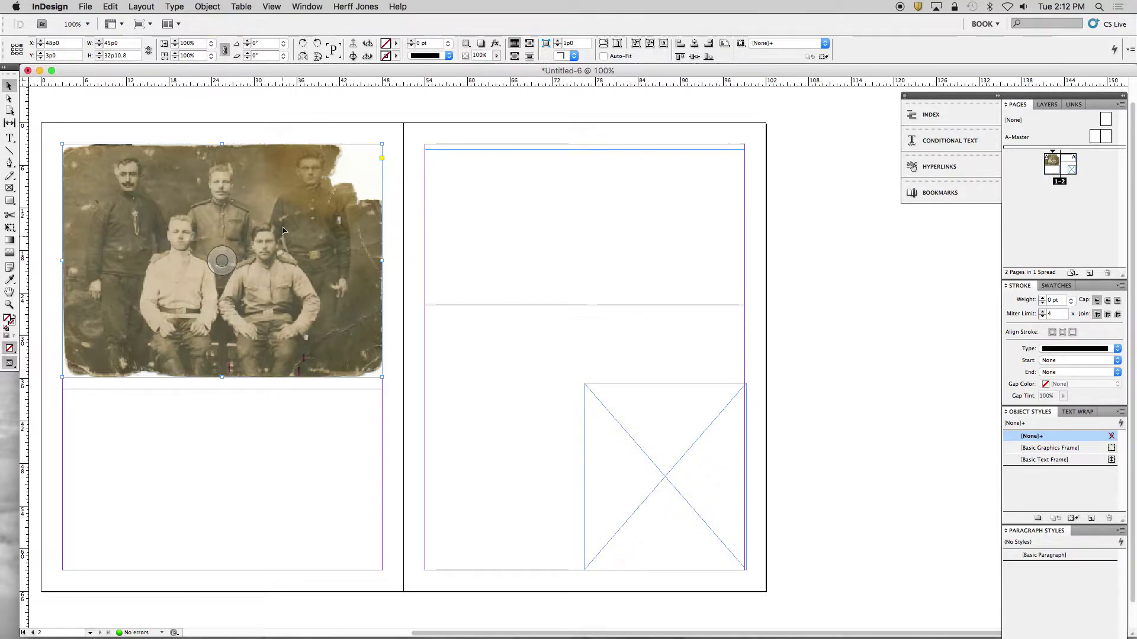
{"action": "left_click", "coordinate": [14, 369]}
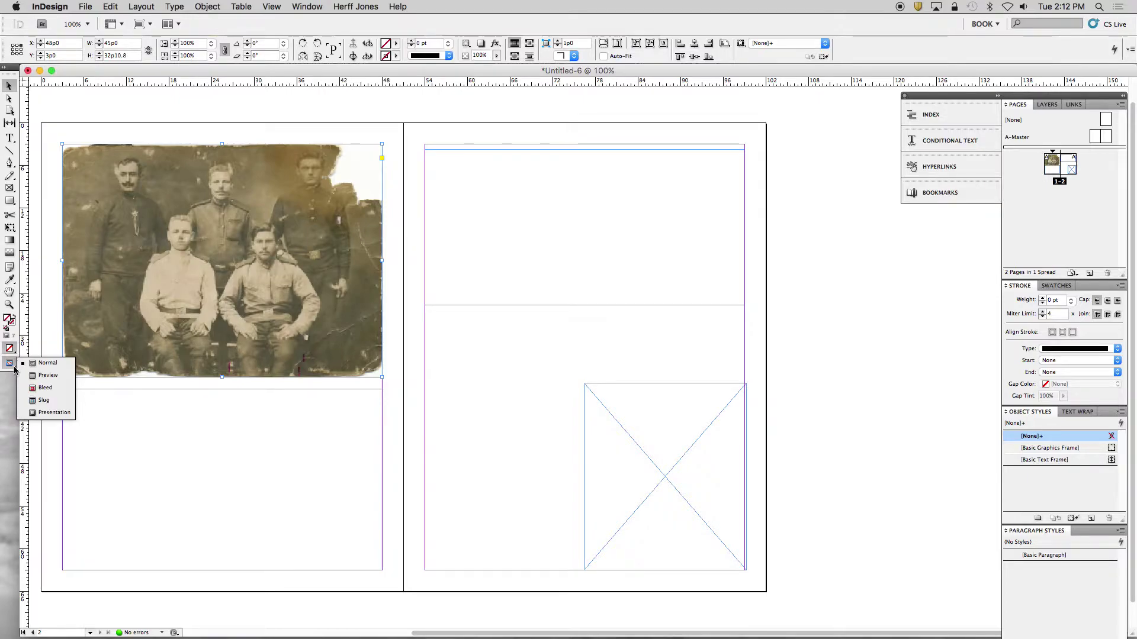
{"action": "left_click", "coordinate": [52, 377]}
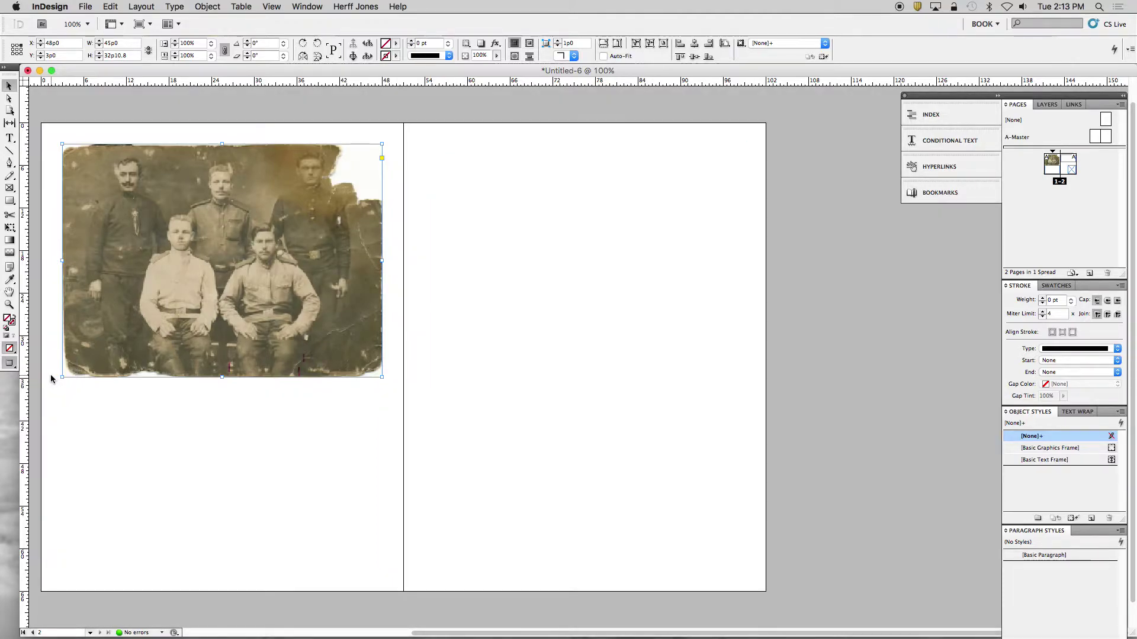
{"action": "key", "text": "super+z"}
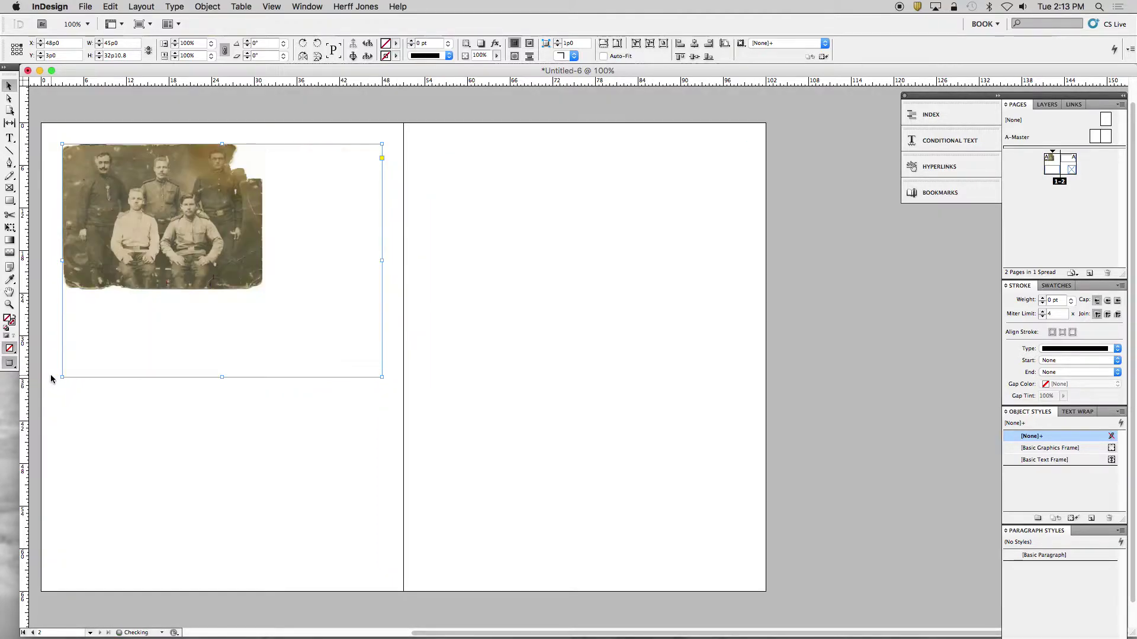
- View the spread in full-screen Presentation mode and return to the layout view
{"action": "left_click", "coordinate": [10, 364]}
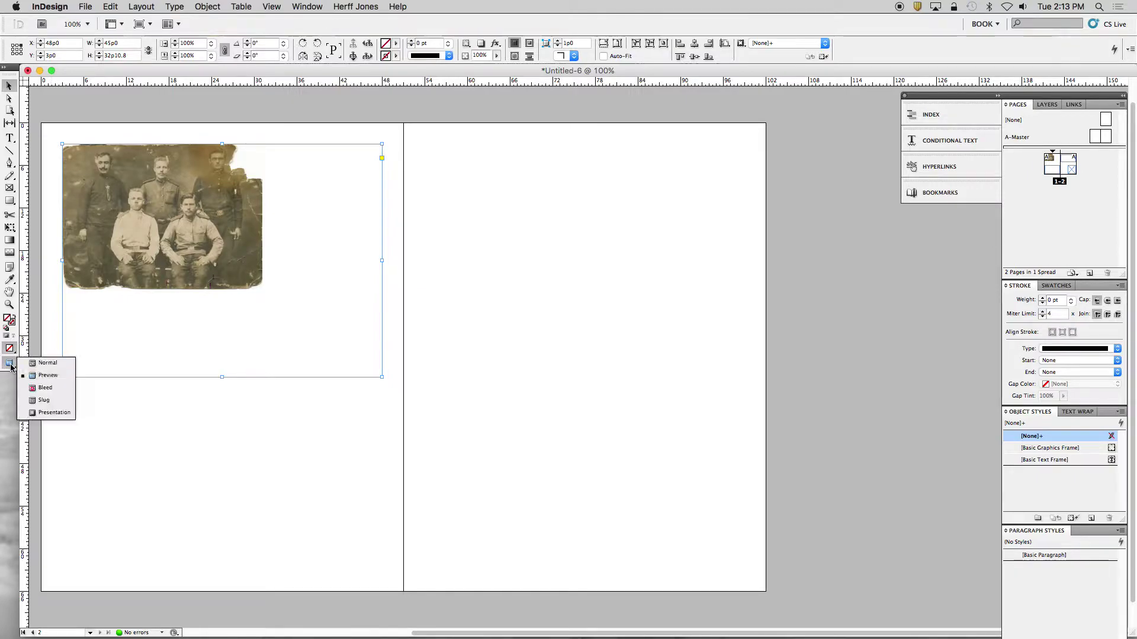
{"action": "left_click", "coordinate": [50, 411]}
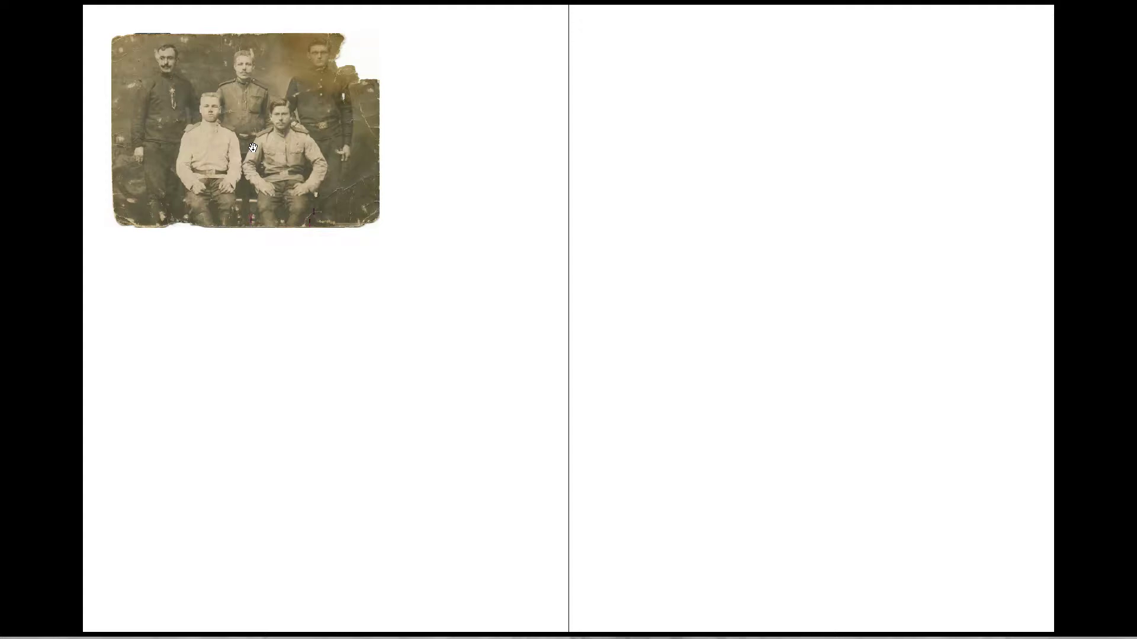
{"action": "key", "text": "Escape"}
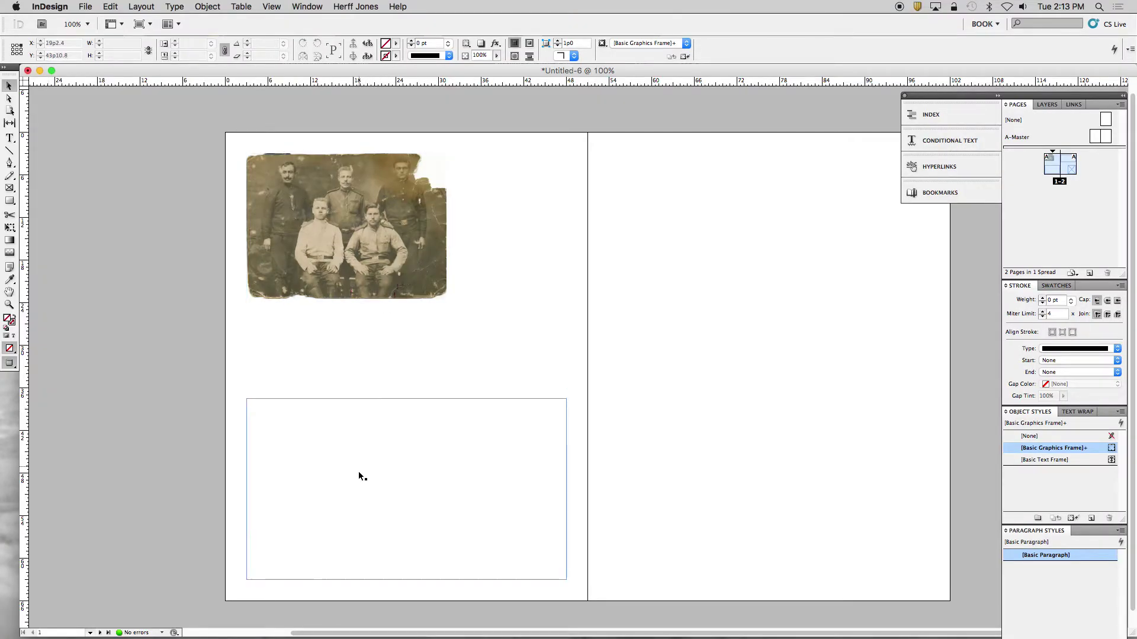
- Select the left page's picture frame and fit the photo's content to the frame
{"action": "left_click", "coordinate": [354, 467]}
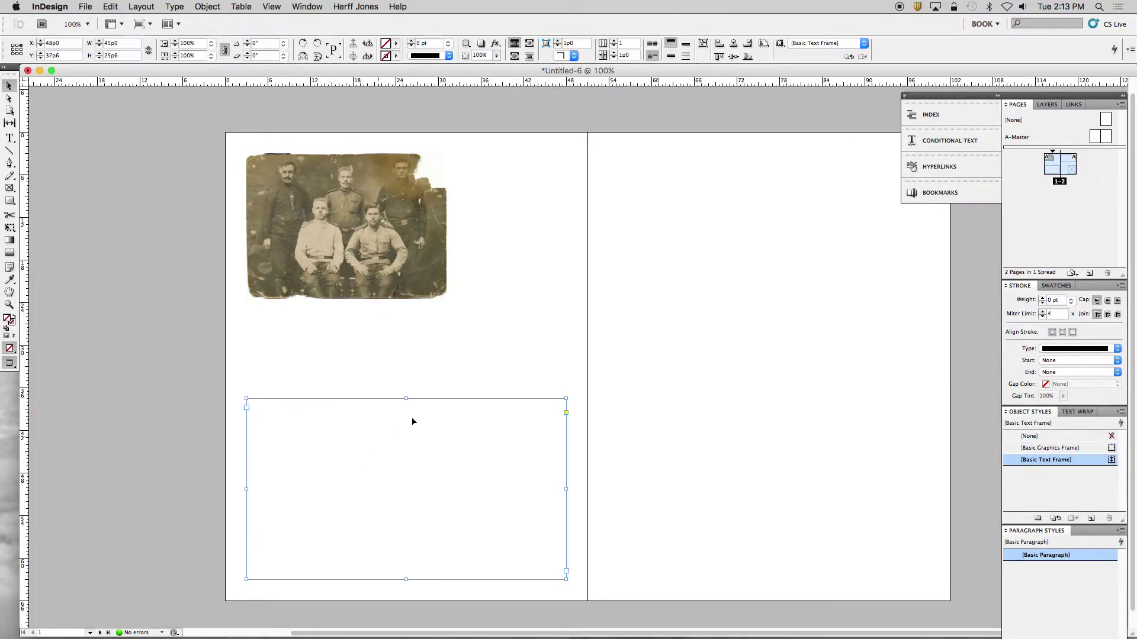
{"action": "left_click", "coordinate": [509, 313]}
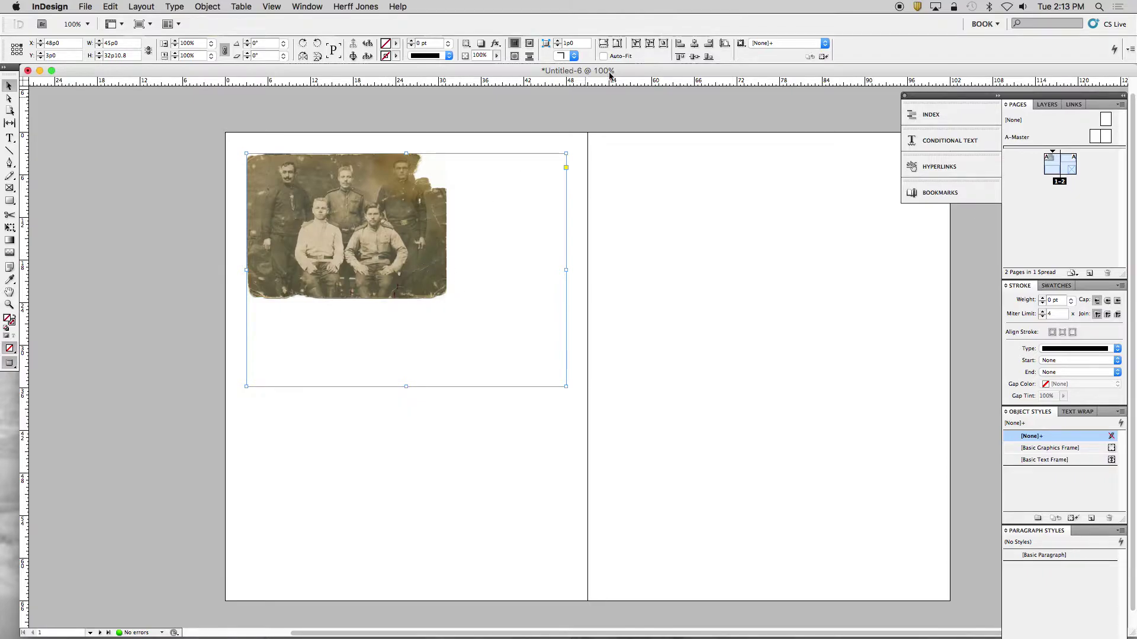
{"action": "left_click", "coordinate": [636, 44]}
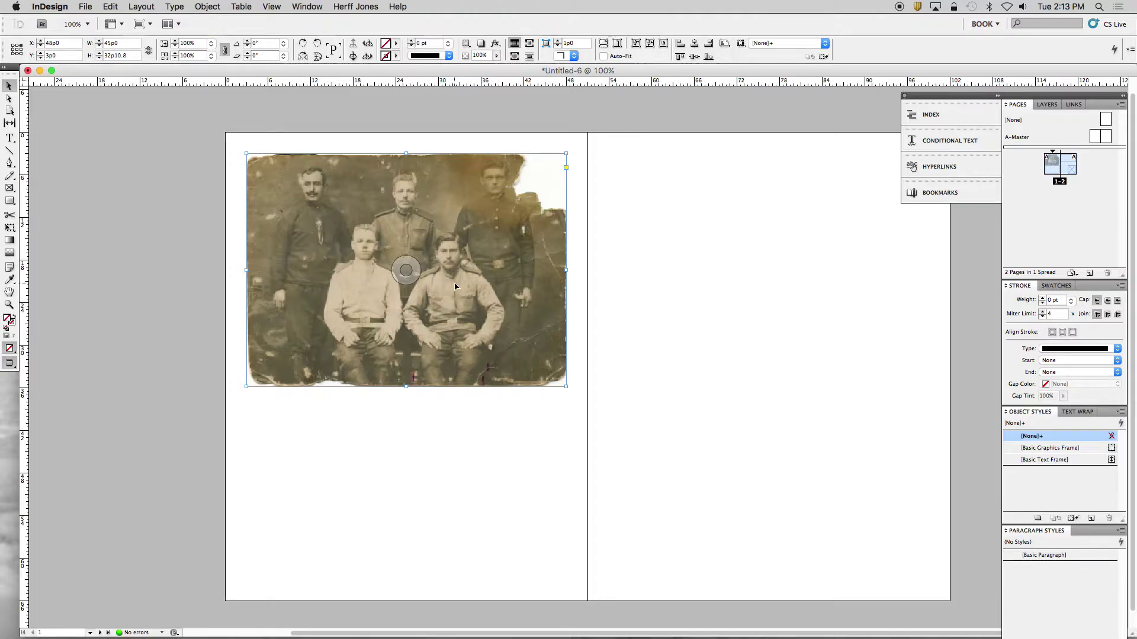
- Enlarge the photo inside its frame to about 202% and shift it up and to the left to crop its edges
{"action": "left_click", "coordinate": [406, 272]}
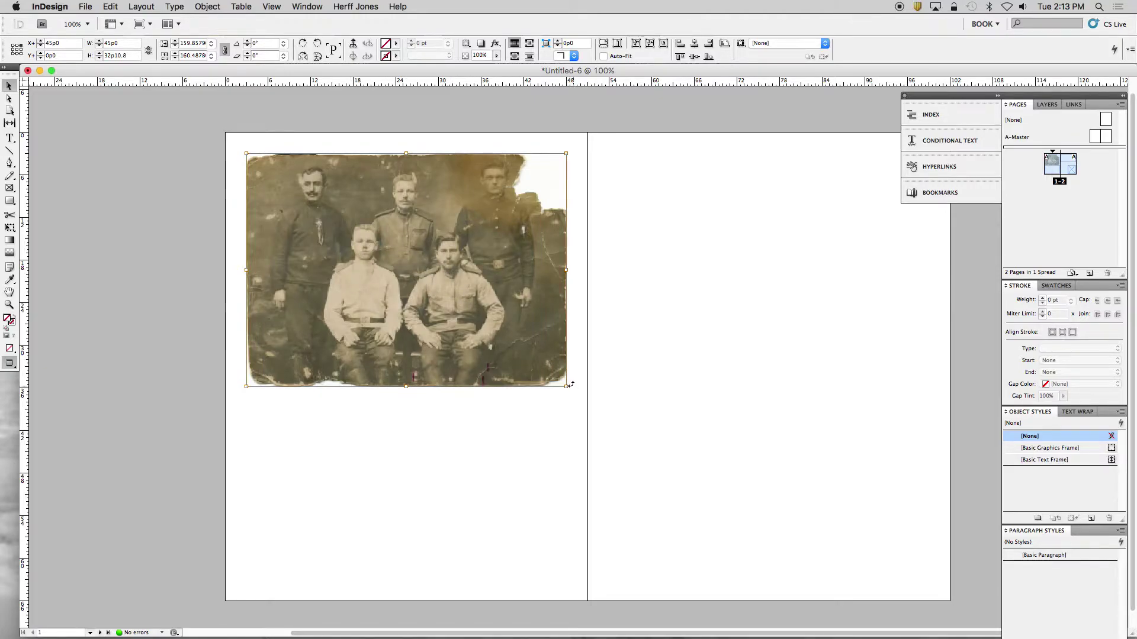
{"action": "left_click_drag", "start_coordinate": [565, 387], "coordinate": [629, 451]}
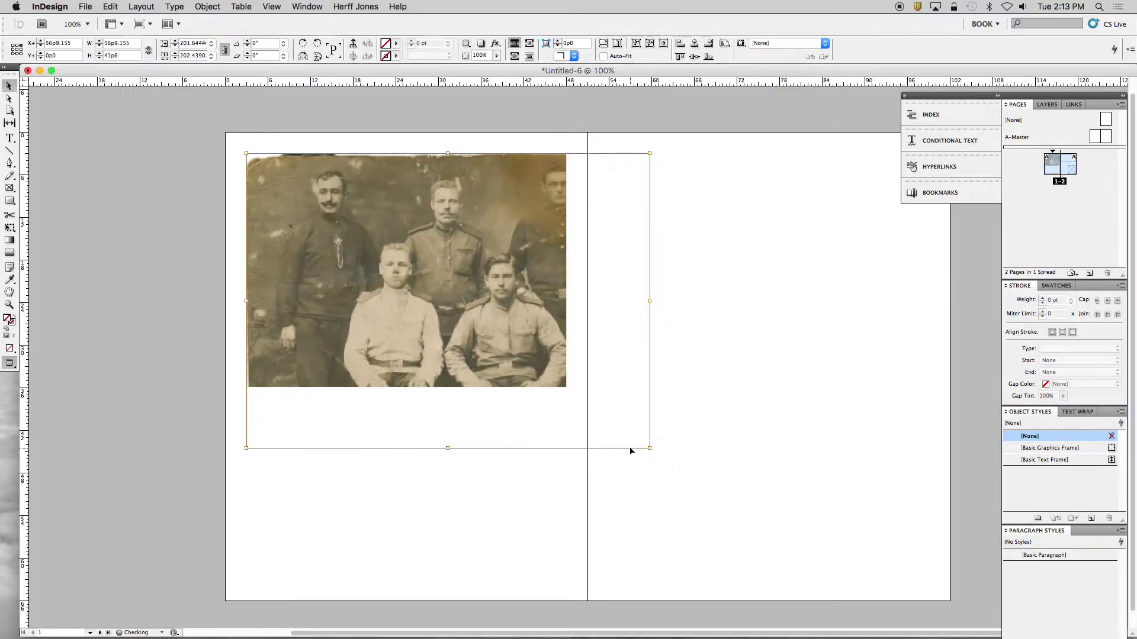
{"action": "left_click_drag", "start_coordinate": [458, 295], "coordinate": [428, 282]}
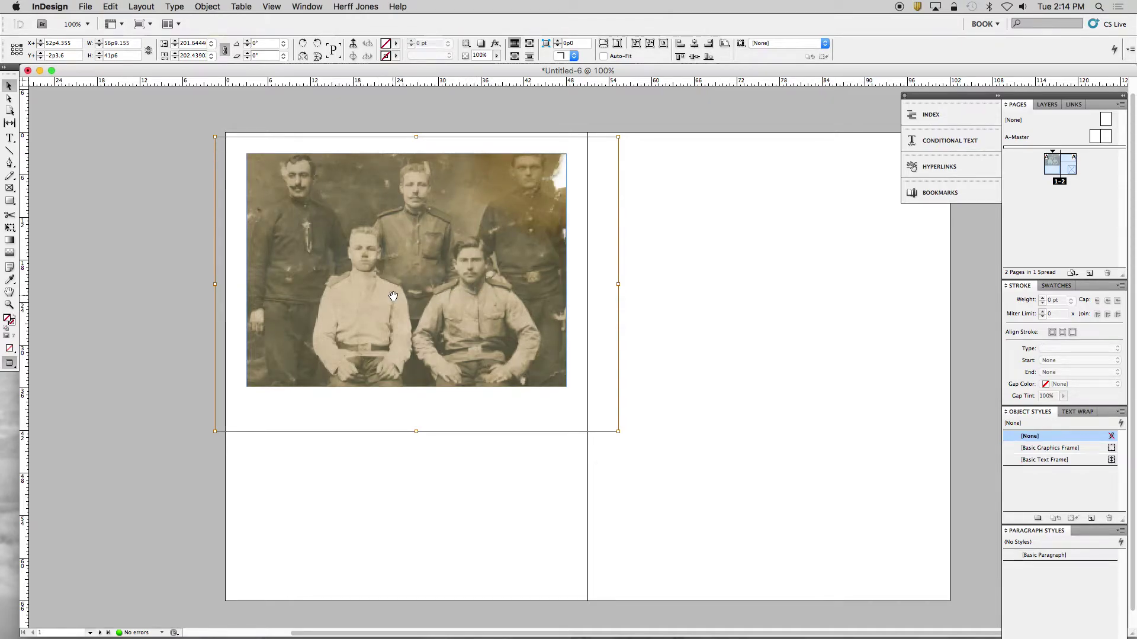
{"action": "left_click_drag", "start_coordinate": [394, 296], "coordinate": [404, 295]}
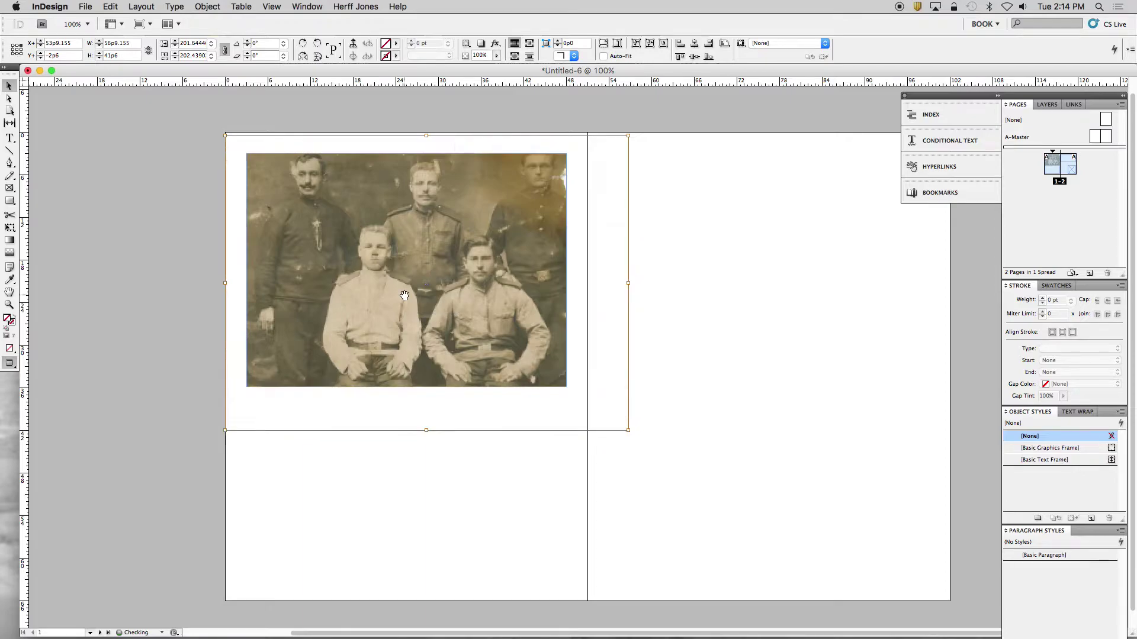
- Thread the text frame below the photo to the text frame on the right page
{"action": "left_click", "coordinate": [379, 564]}
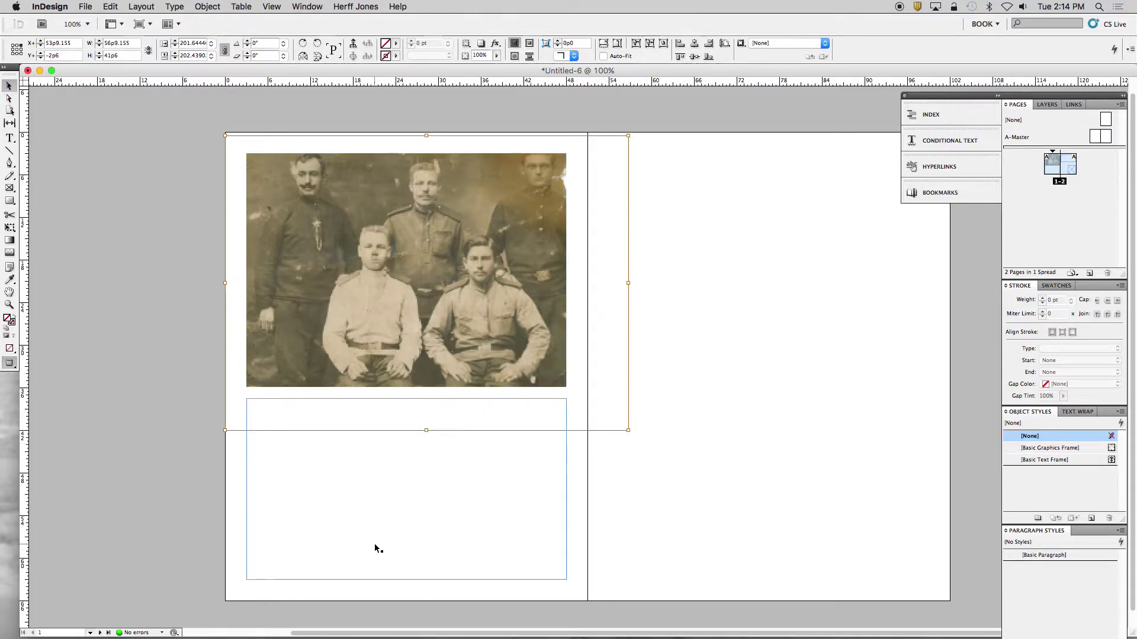
{"action": "left_click", "coordinate": [374, 547]}
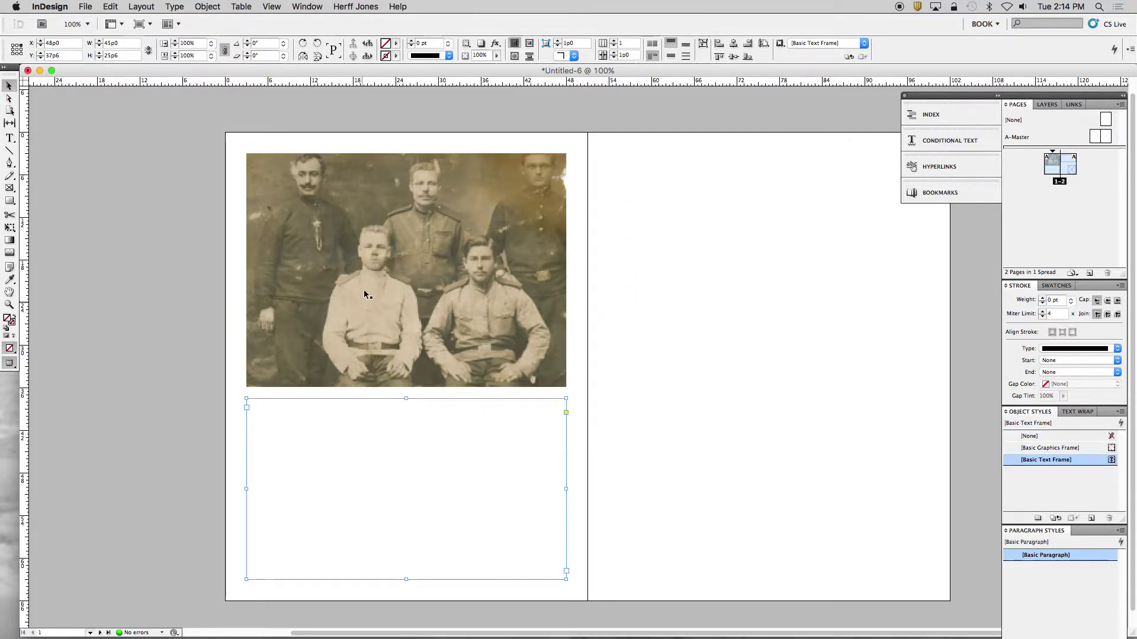
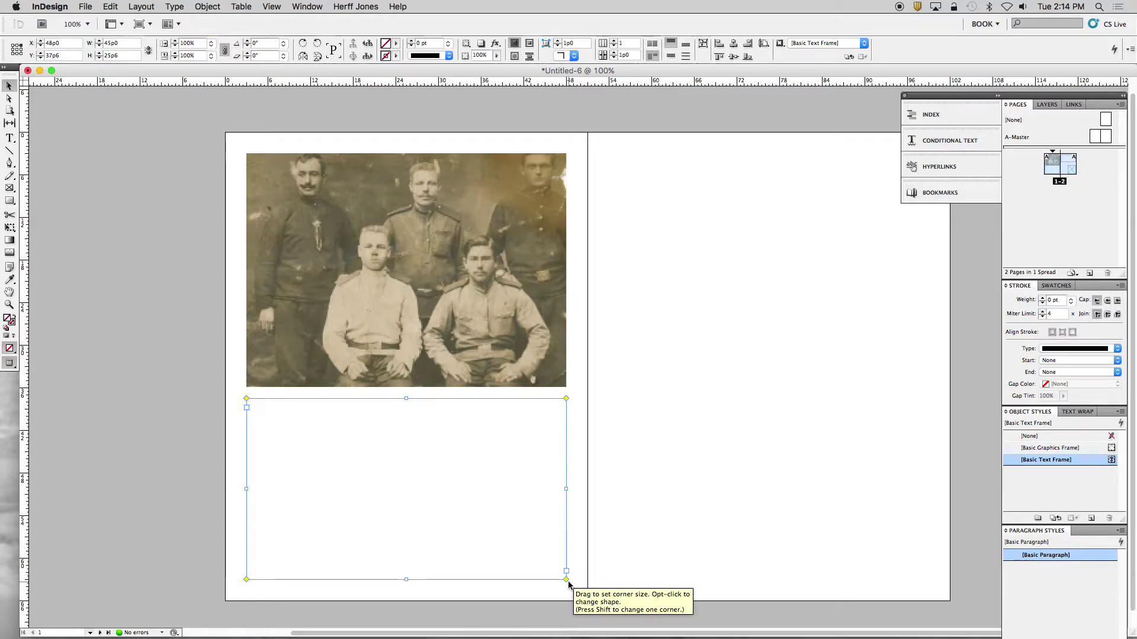
{"action": "left_click", "coordinate": [566, 571]}
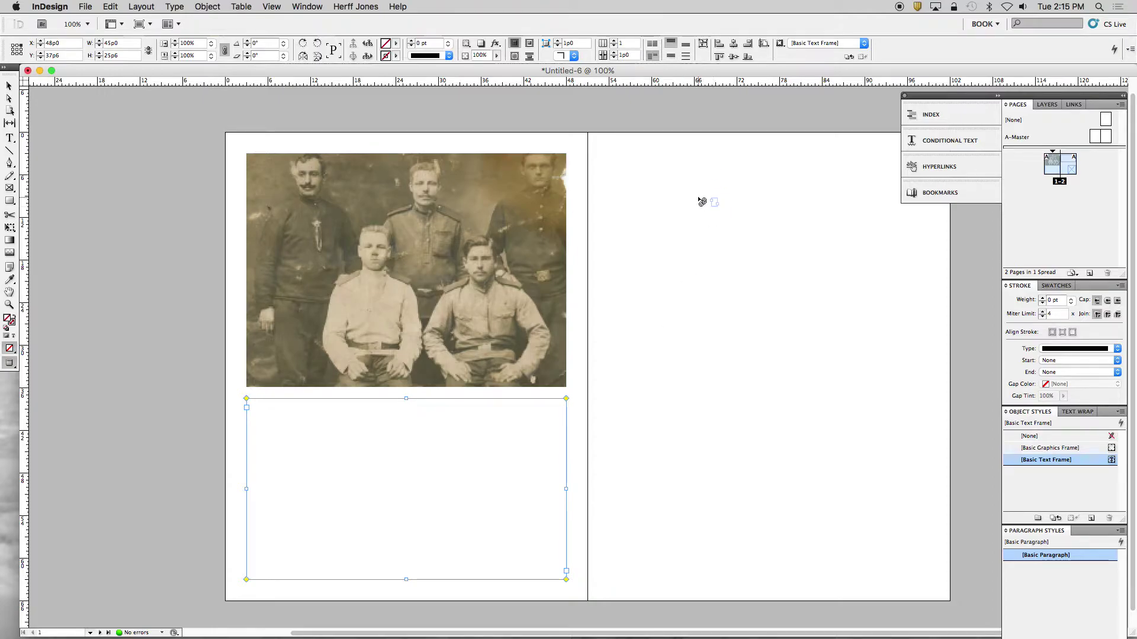
{"action": "key", "text": "super+z"}
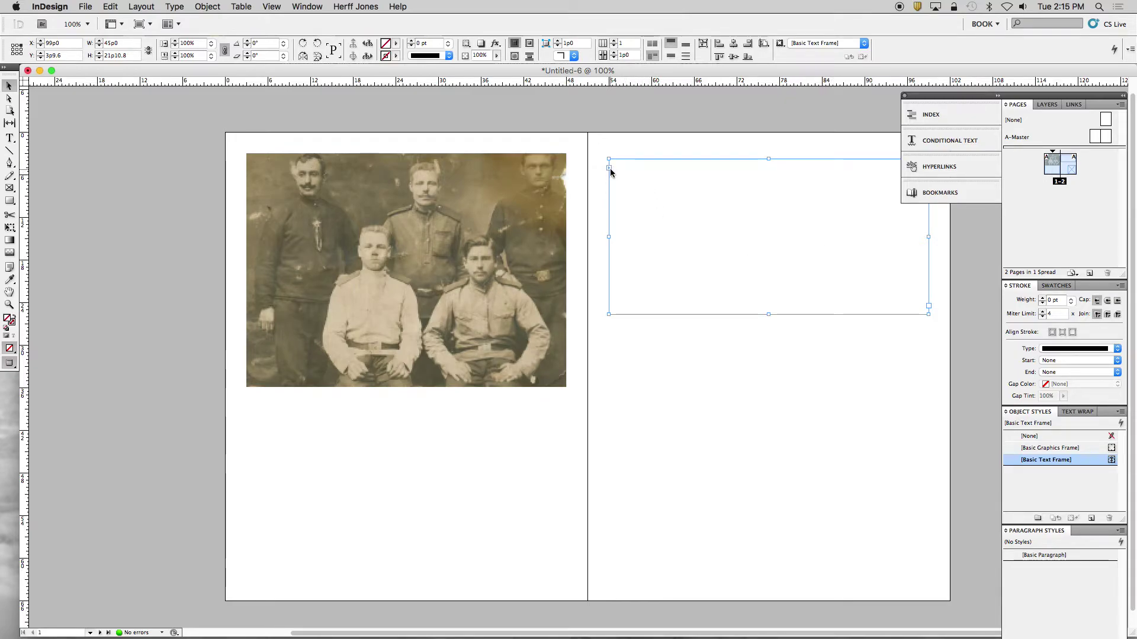
{"action": "left_click", "coordinate": [559, 573]}
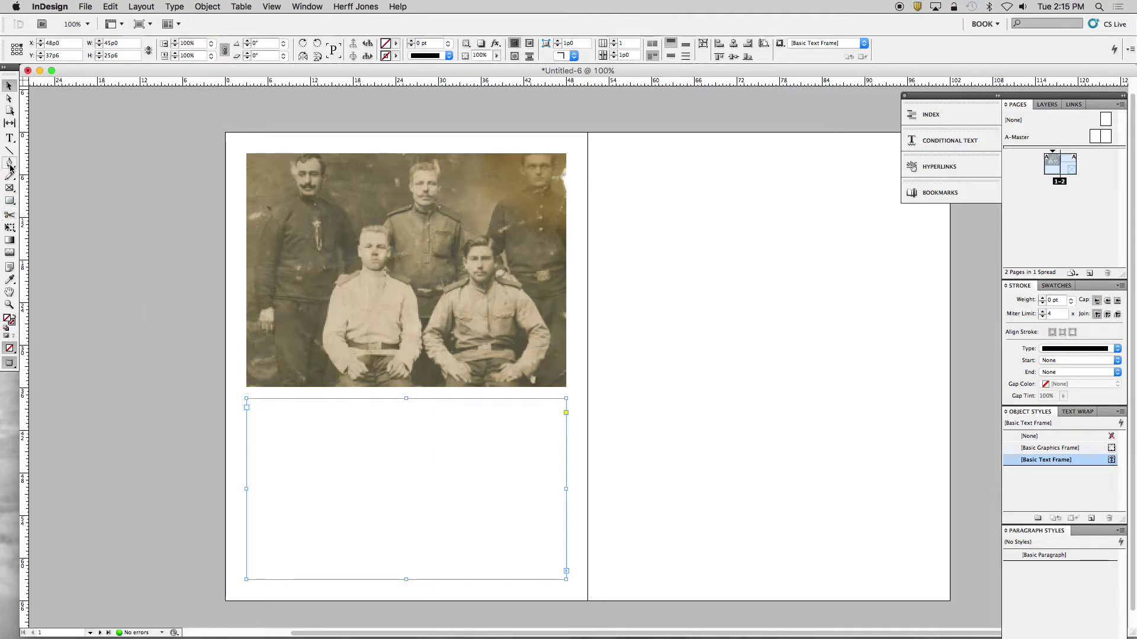
- Enter the placeholder text "kjljl" in the left page's text frame and set its font size to 30 pt
{"action": "left_click", "coordinate": [10, 137]}
{"action": "left_click", "coordinate": [287, 425]}
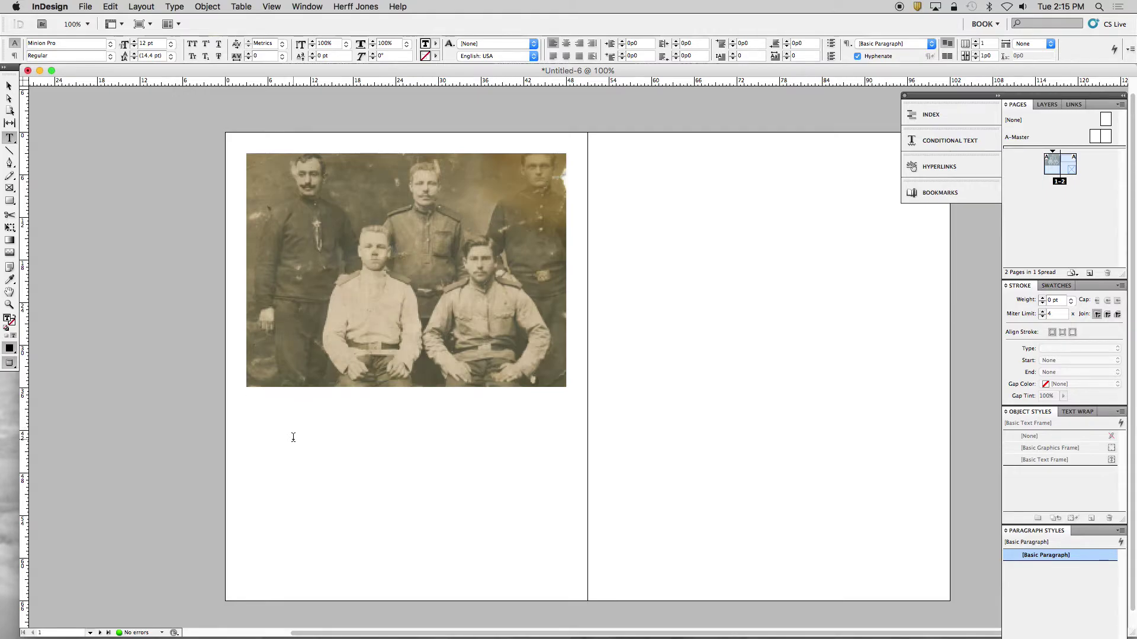
{"action": "type", "text": "kjlj"}
{"action": "key", "text": "super+a"}
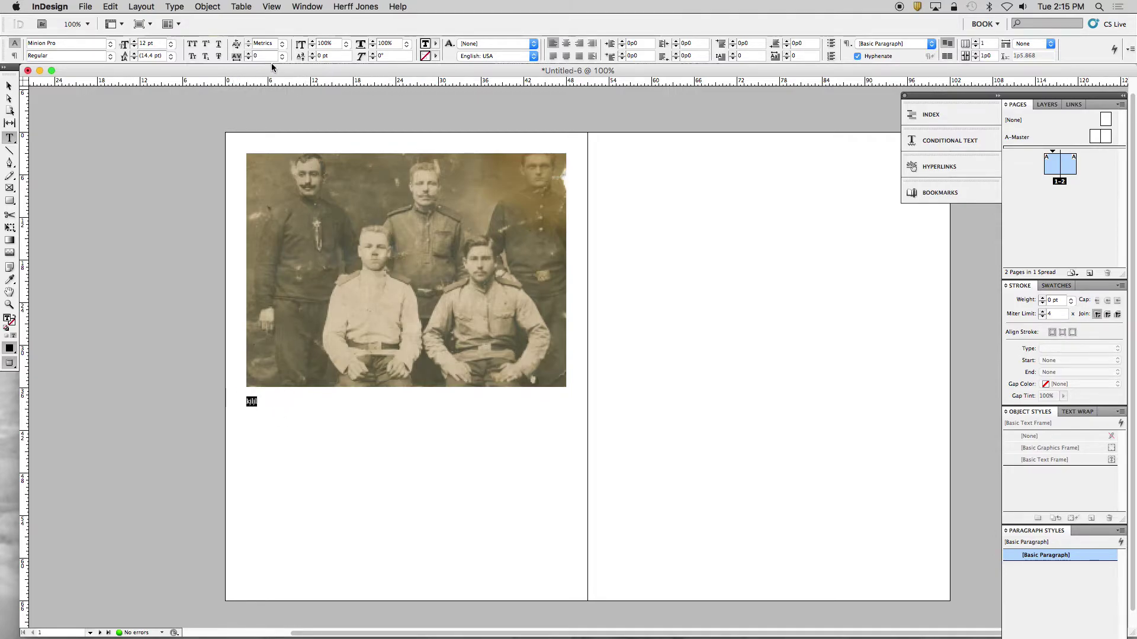
{"action": "left_click", "coordinate": [171, 44]}
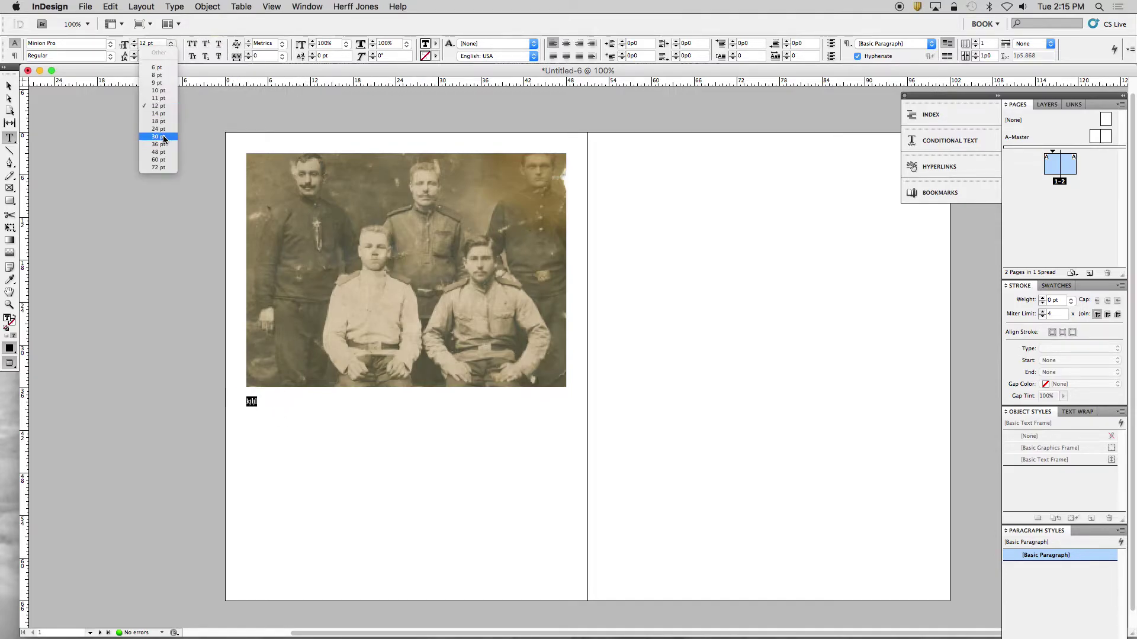
{"action": "left_click", "coordinate": [160, 137]}
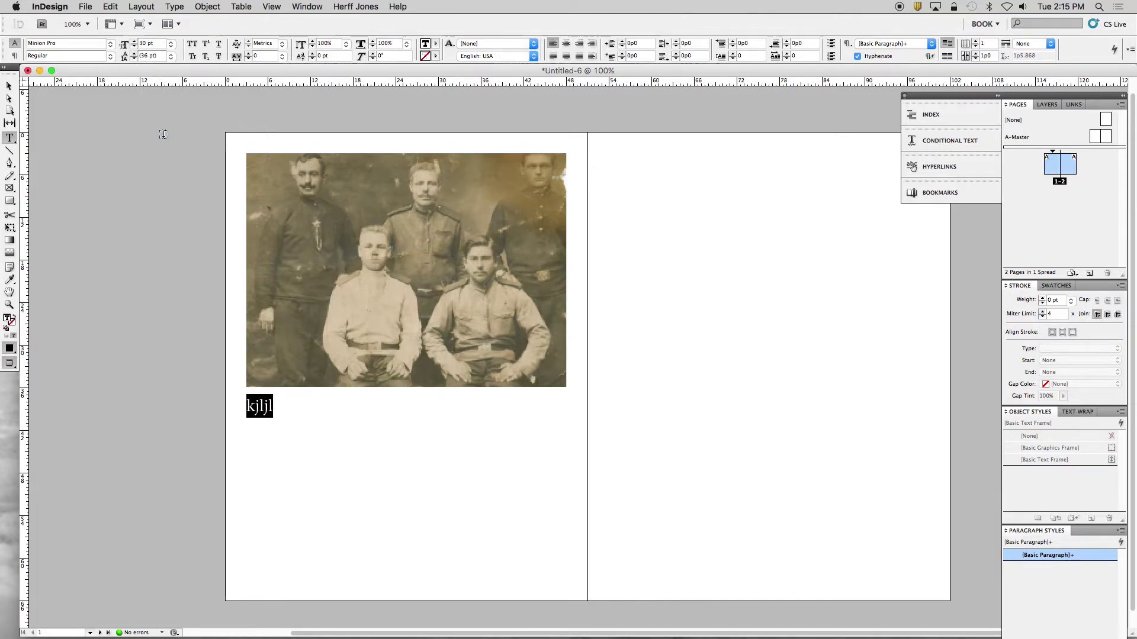
- Replace the placeholder with random filler text starting "kjhlkjh", long enough to run on for about three lines in the right page's frame
{"action": "type", "text": "kjhlkjh"}
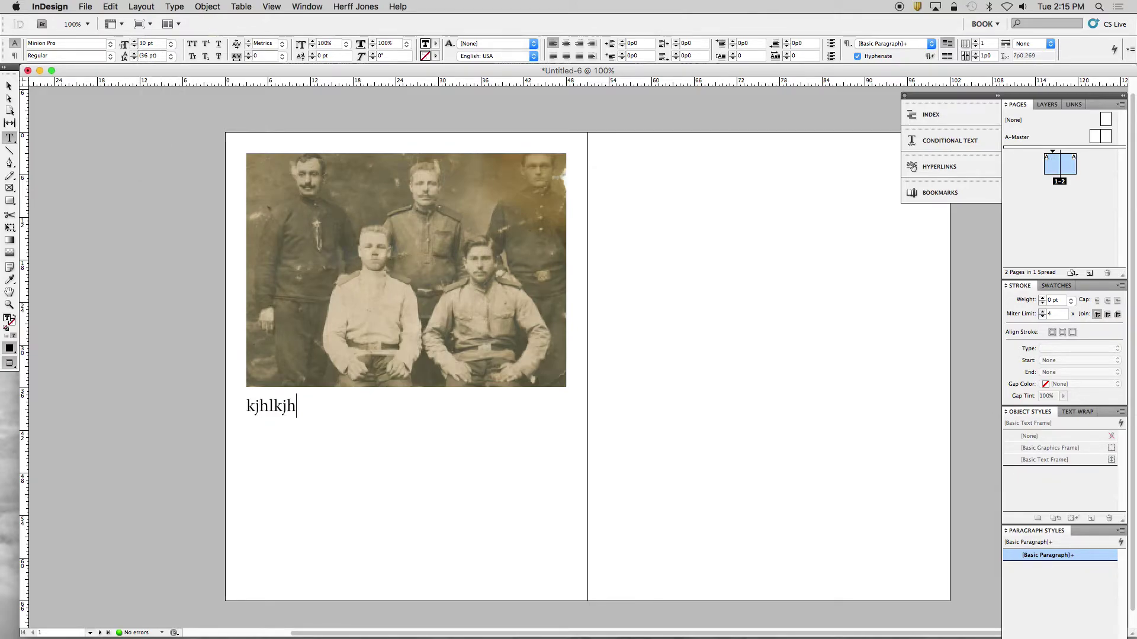
{"action": "type", "text": "lkhclkawjhefl;kshdlkjqhdf;lkjqhflkjhqwelfkjhqsd"}
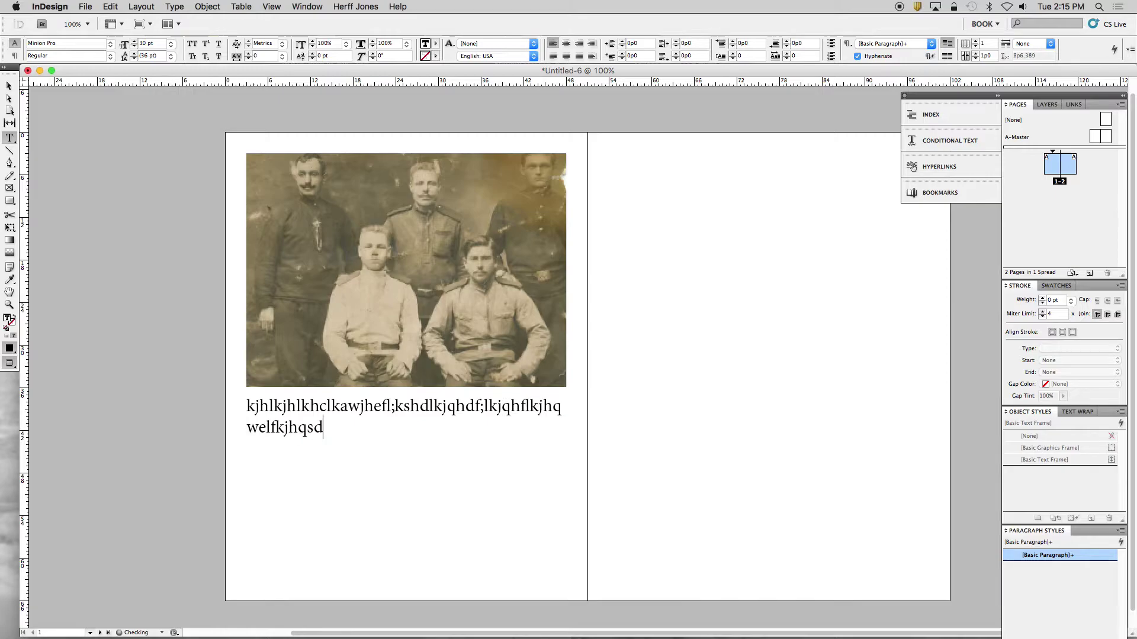
{"action": "type", "text": "lkfjhq;slkdfhqlwkfh;lqkwjhf;lqkhdf;lkqhd;lqjwf;lk"}
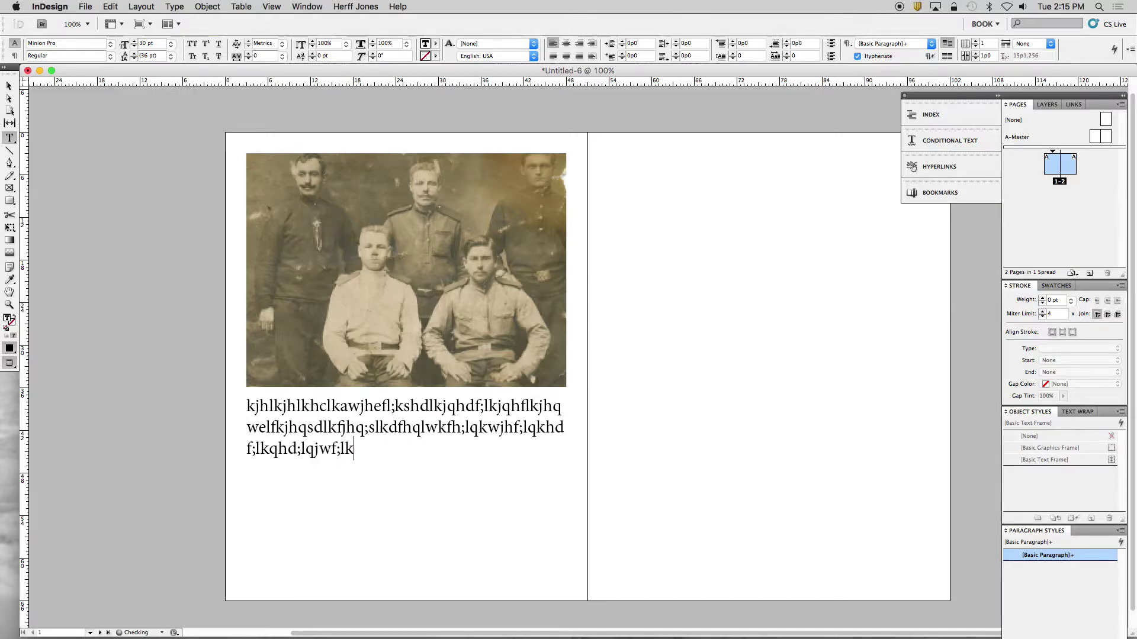
{"action": "type", "text": "qjw;lkjqwe;lkjsd;clkjd;lkjdfv;lkeqjfv;lkjev;l"}
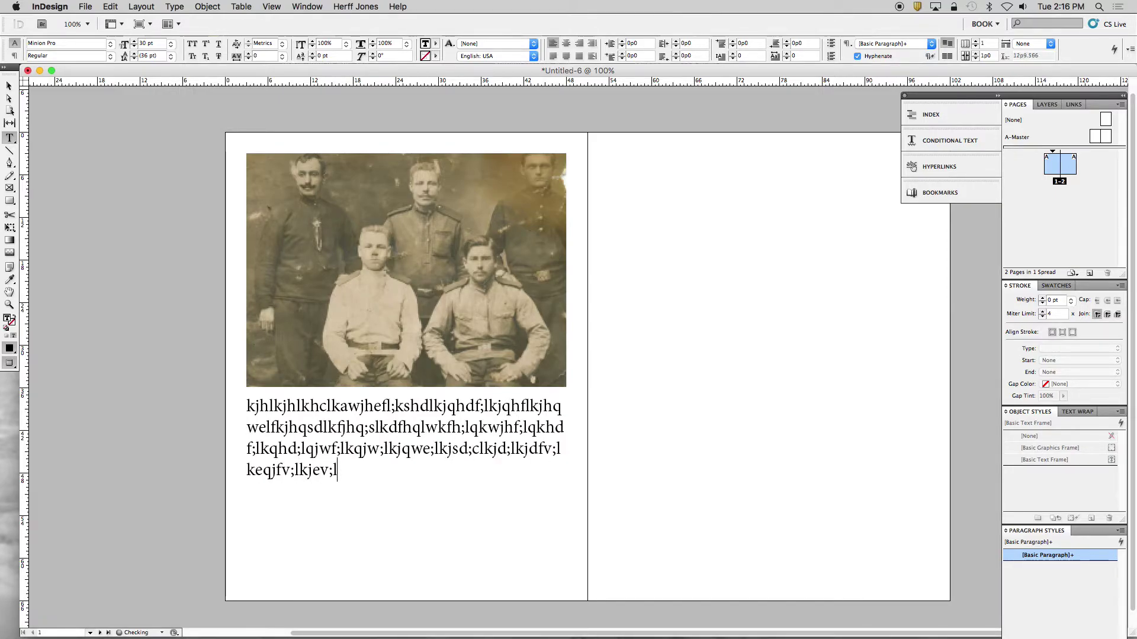
{"action": "type", "text": "kjwfvkjw;flkvjwe;lfkjvw;elkfjv;lwekfjv;lwkjfv;"}
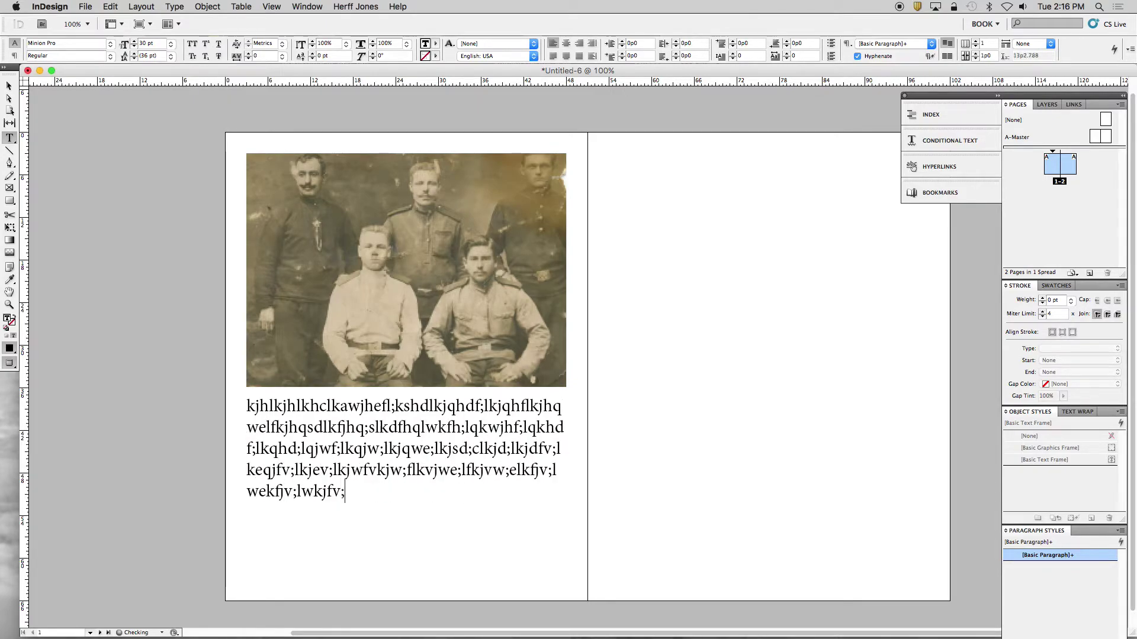
{"action": "type", "text": "lkwjfv;lkjfv;lkjfv;lkjfv;lkjdflv;kjdf;lvkjwf"}
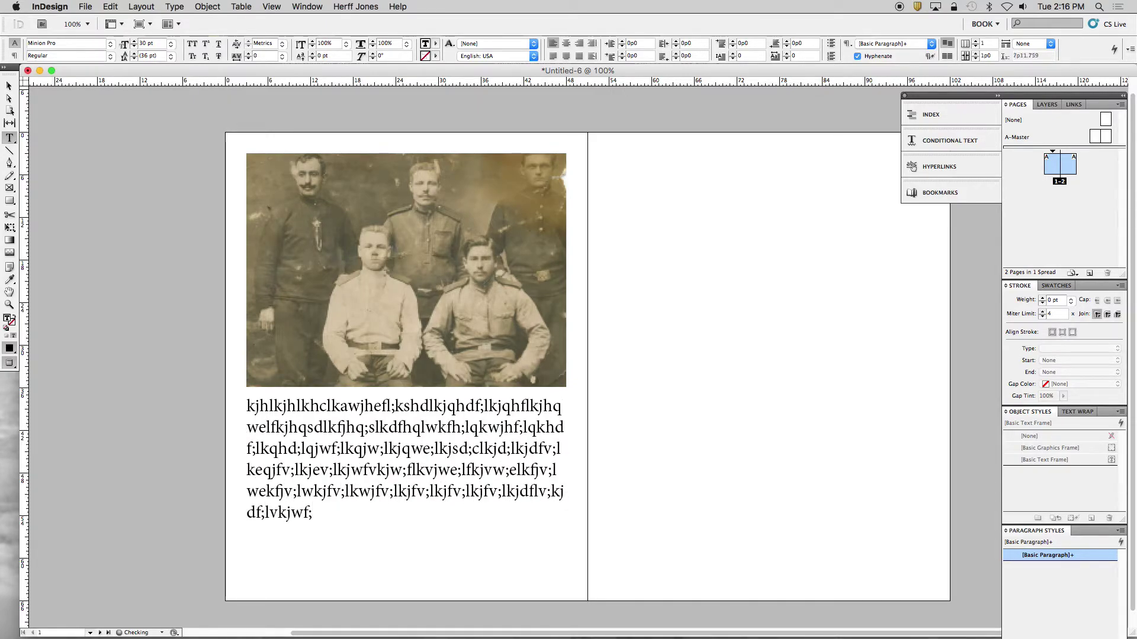
{"action": "type", "text": ";klvj;flkjv;lfkjv;lkfjv;lkfjv;lkdjfv;lkdsjfv"}
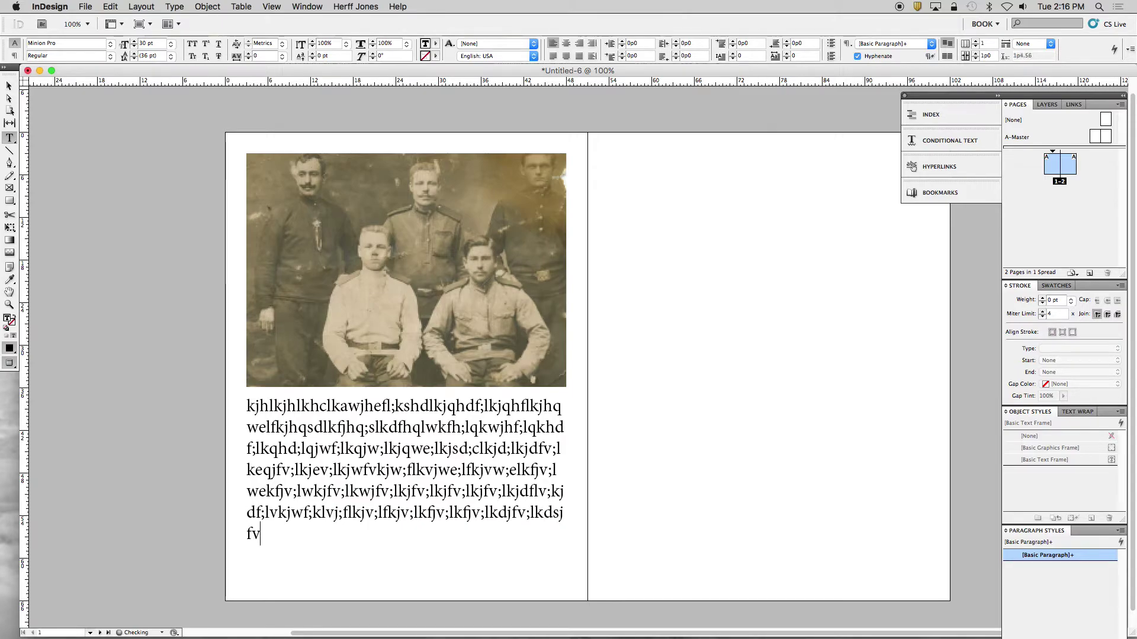
{"action": "type", "text": ";lkdjfv;lkjdfv;lkjdflv;kjdf;klvjdf;lkjvd;lfk"}
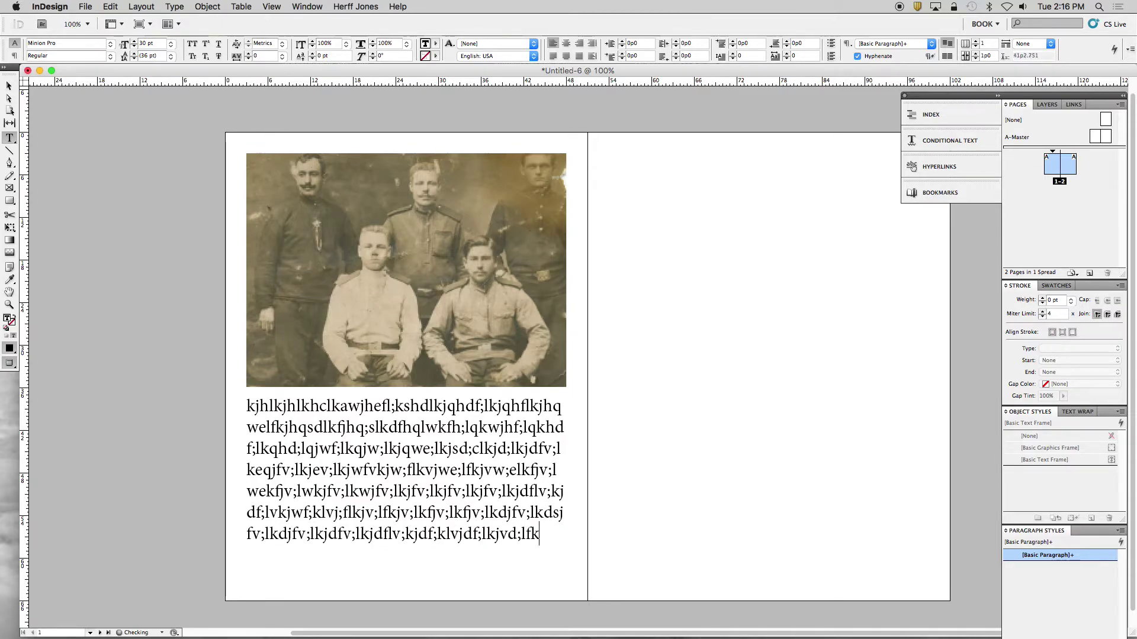
{"action": "type", "text": "jv;dlkfjv;ldkjfv;lkdjfv;lkjdflv;kjdf;jkv;d"}
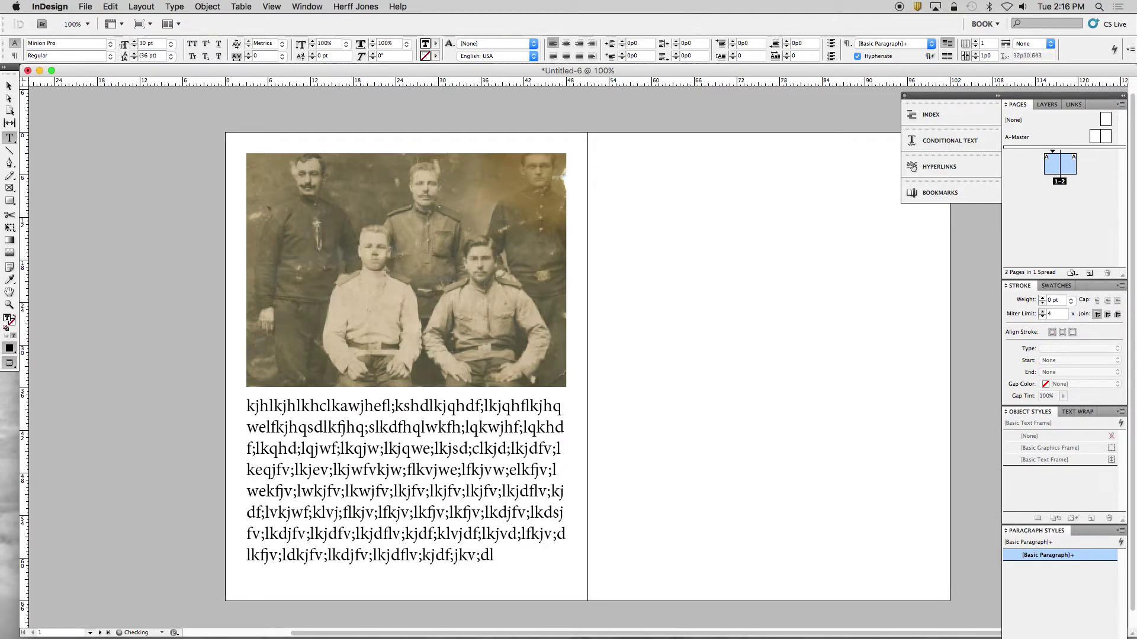
{"action": "type", "text": "lkfjv;lkwjdflv;kjwflv;kj;wlfkjv;lwkfjv;lkwejfv"}
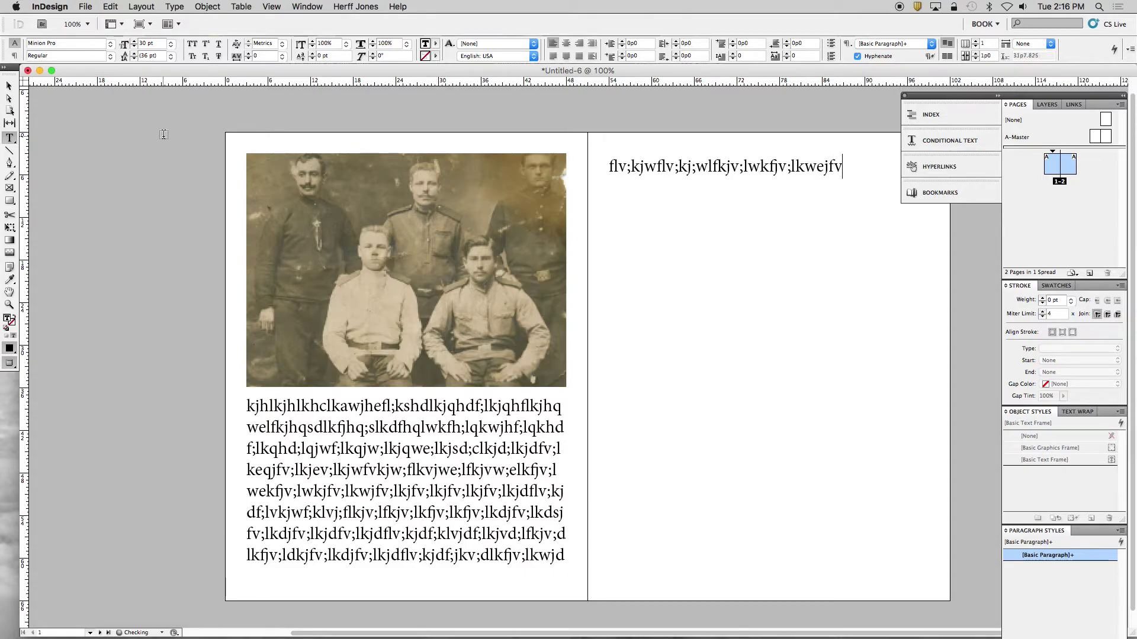
{"action": "type", "text": ";lkwejfv;lkwjeflv;kjwf;lvjwe;lfkjv;wlekfjv;lwekfjv;lkwejfv;lkwejfv;lkjwf;lkvjw;lfkjv;lwkfjv;lk"}
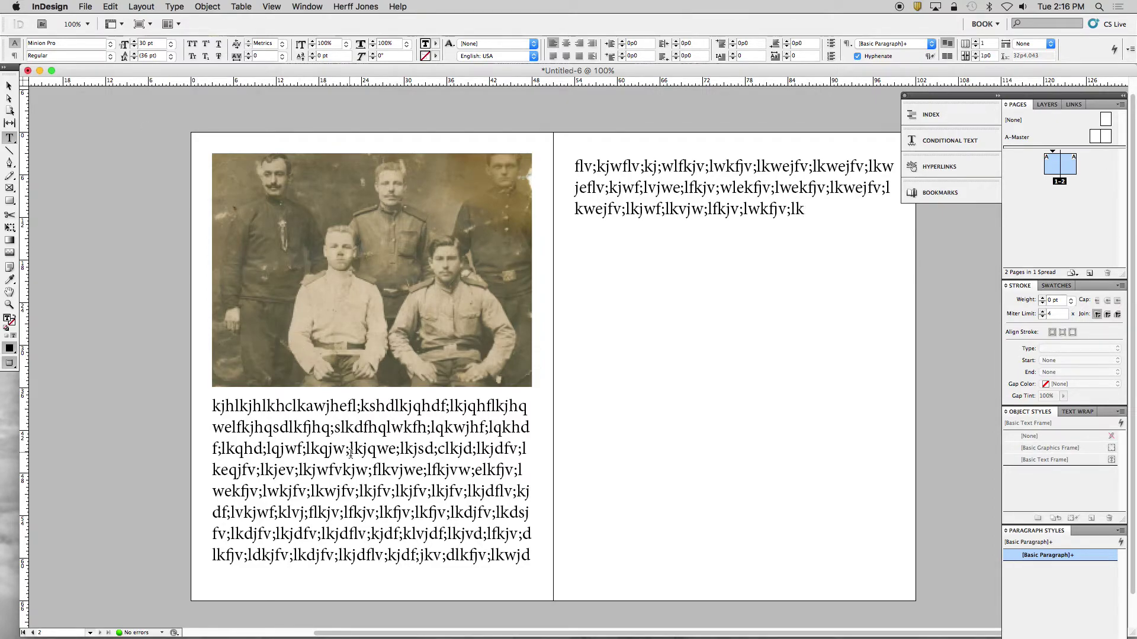
- Set both threaded text frames, on the left and right pages, to 2 columns
{"action": "left_click", "coordinate": [8, 87]}
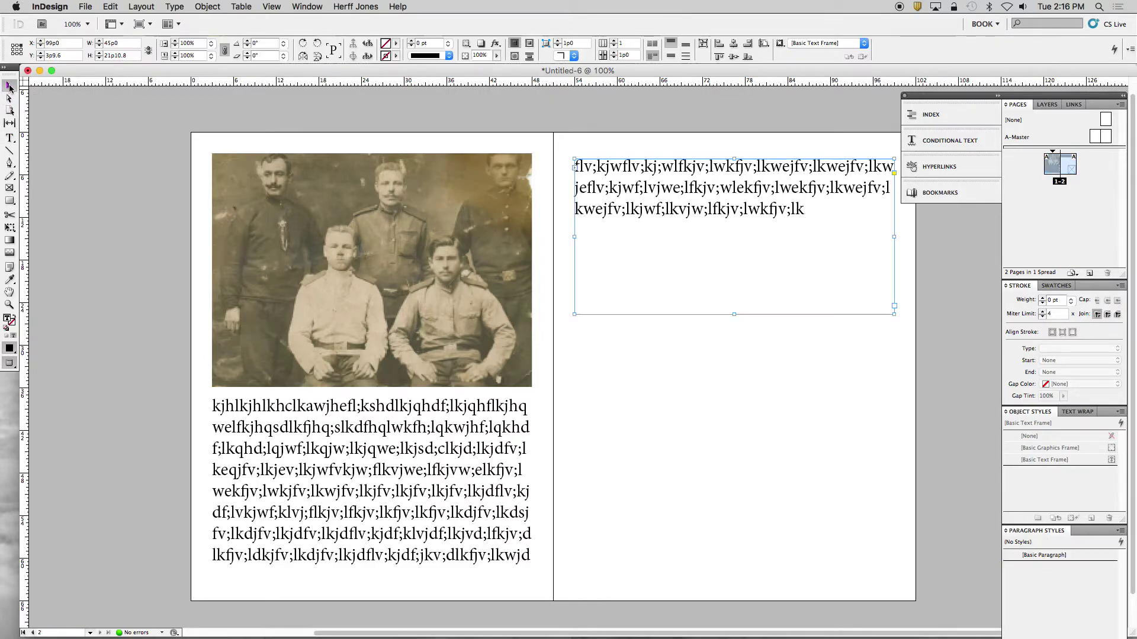
{"action": "left_click", "coordinate": [365, 466]}
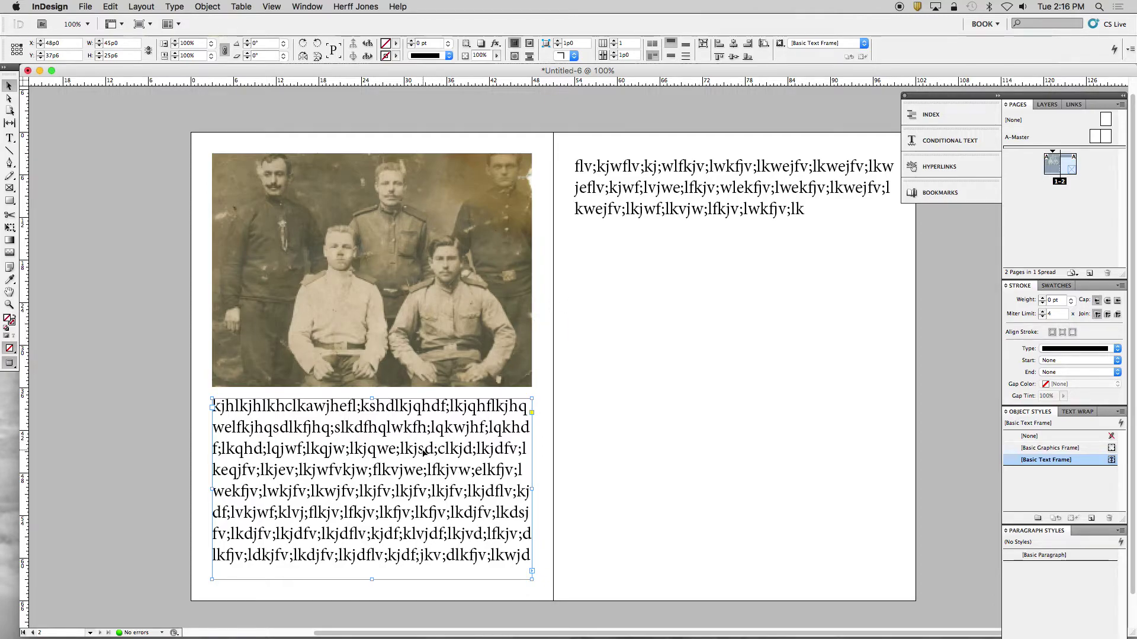
{"action": "left_click", "coordinate": [613, 40]}
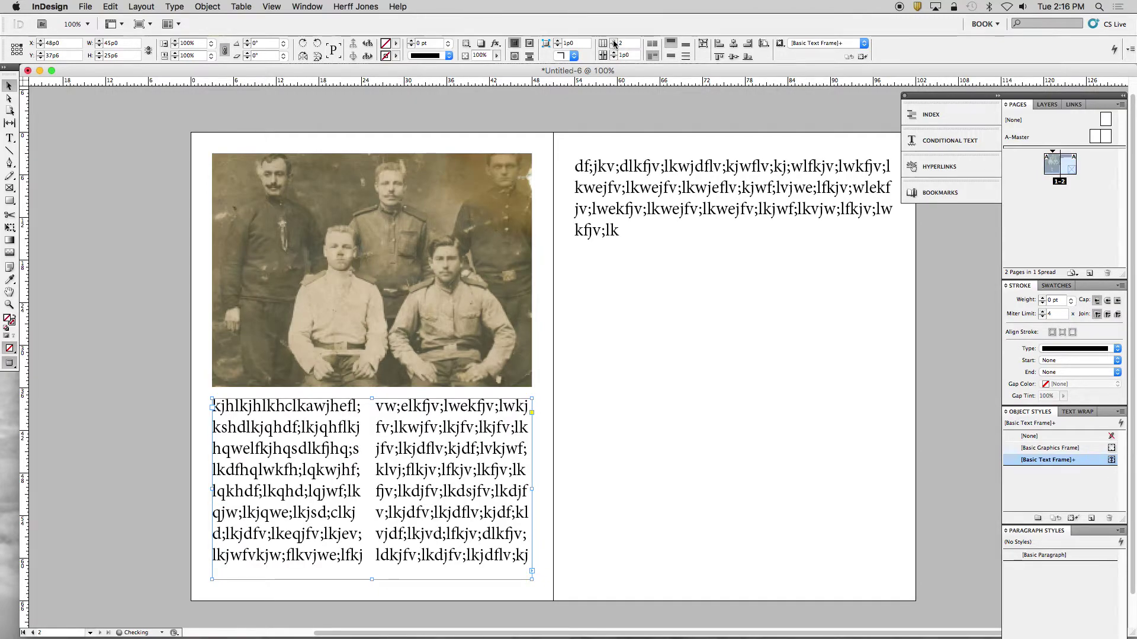
{"action": "left_click", "coordinate": [696, 194]}
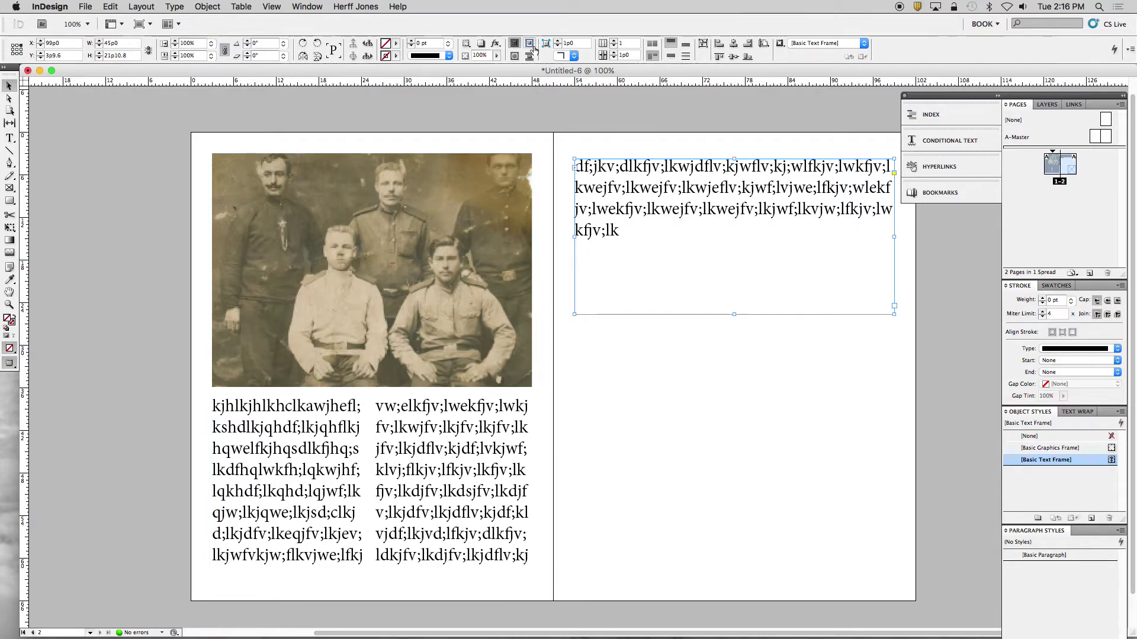
{"action": "left_click", "coordinate": [615, 41]}
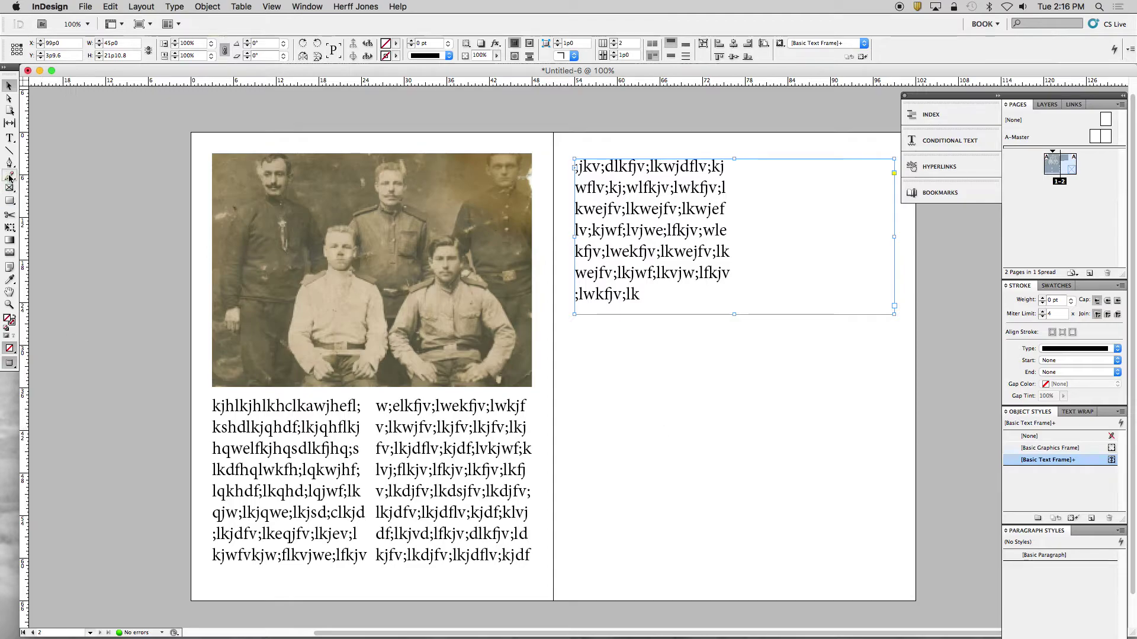
- Shrink the empty frame in the right page's lower half to about 13p4 wide and 15p0 high
{"action": "left_click", "coordinate": [834, 519]}
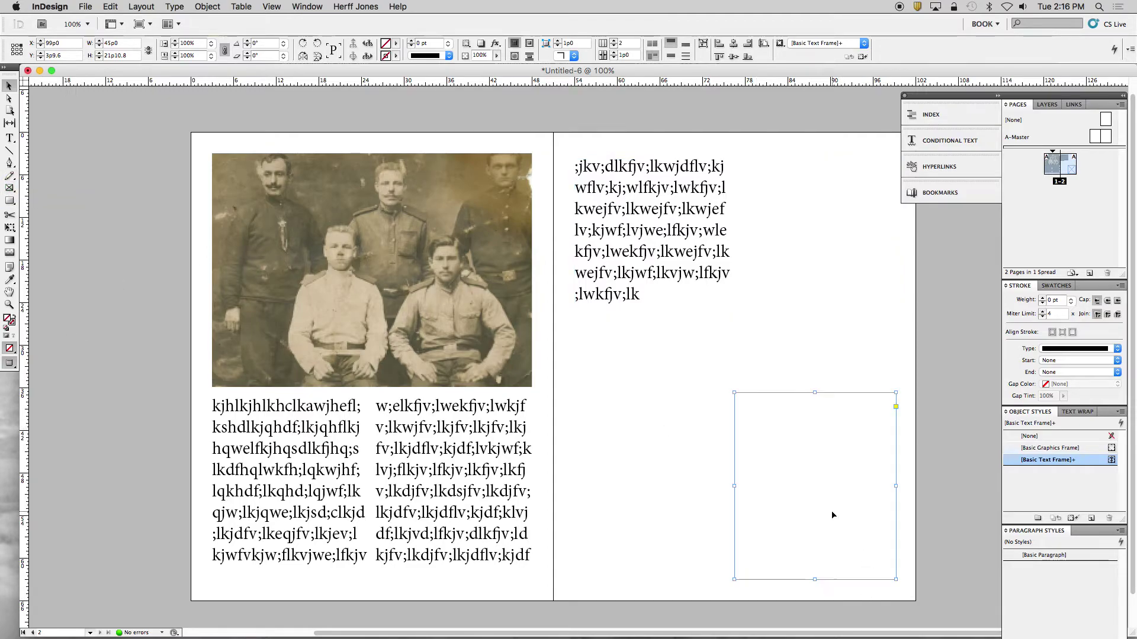
{"action": "left_click_drag", "start_coordinate": [898, 578], "coordinate": [829, 500]}
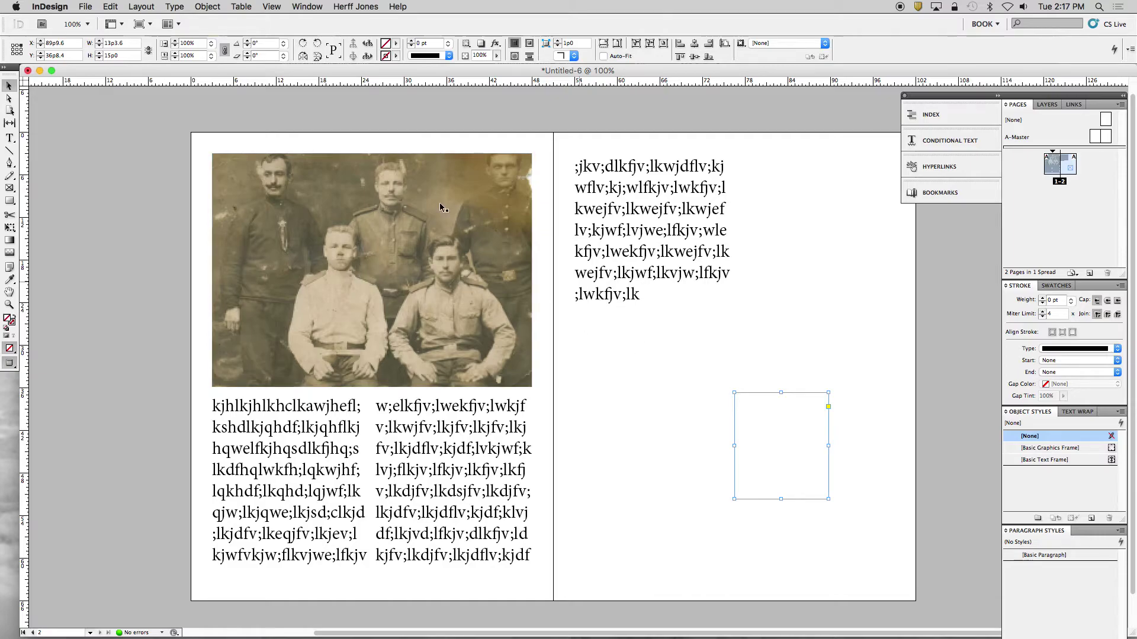
- Place the chambers-portrait JPEG from the Graphic Arts Projects folder into the empty frame on the right page
{"action": "left_click", "coordinate": [89, 8]}
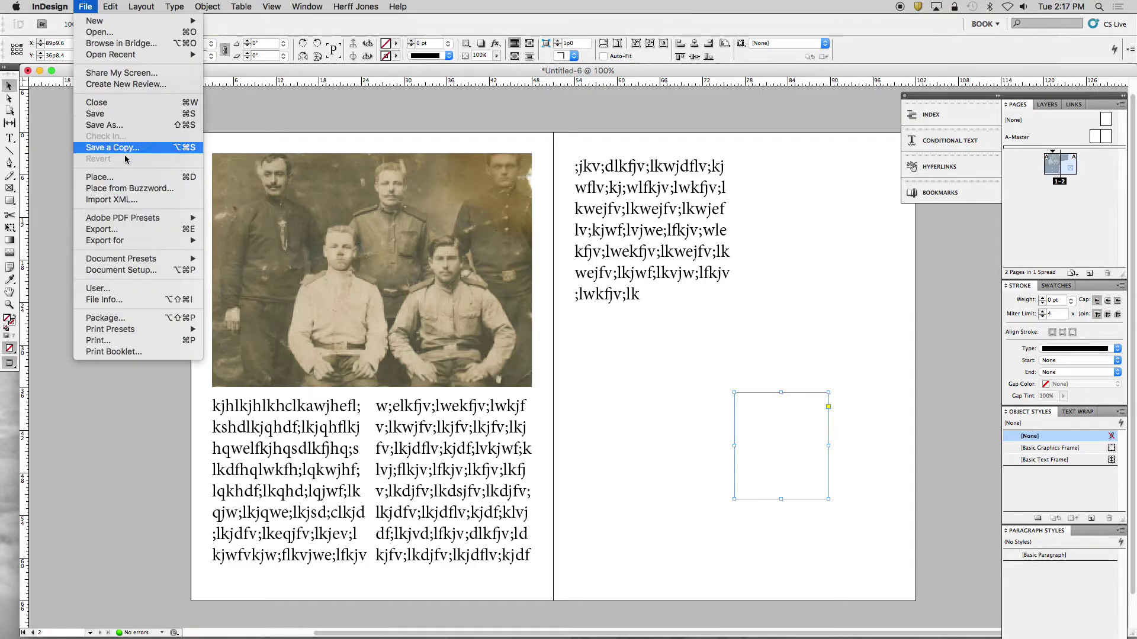
{"action": "left_click", "coordinate": [125, 178]}
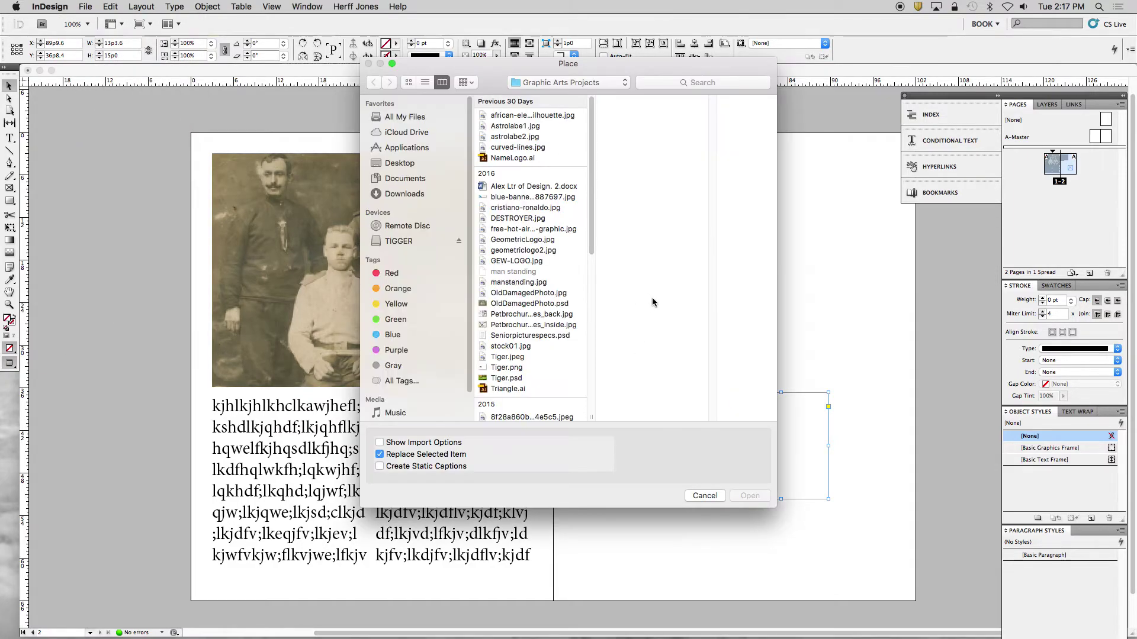
{"action": "scroll", "coordinate": [512, 264], "scroll_direction": "down", "scroll_amount": 5}
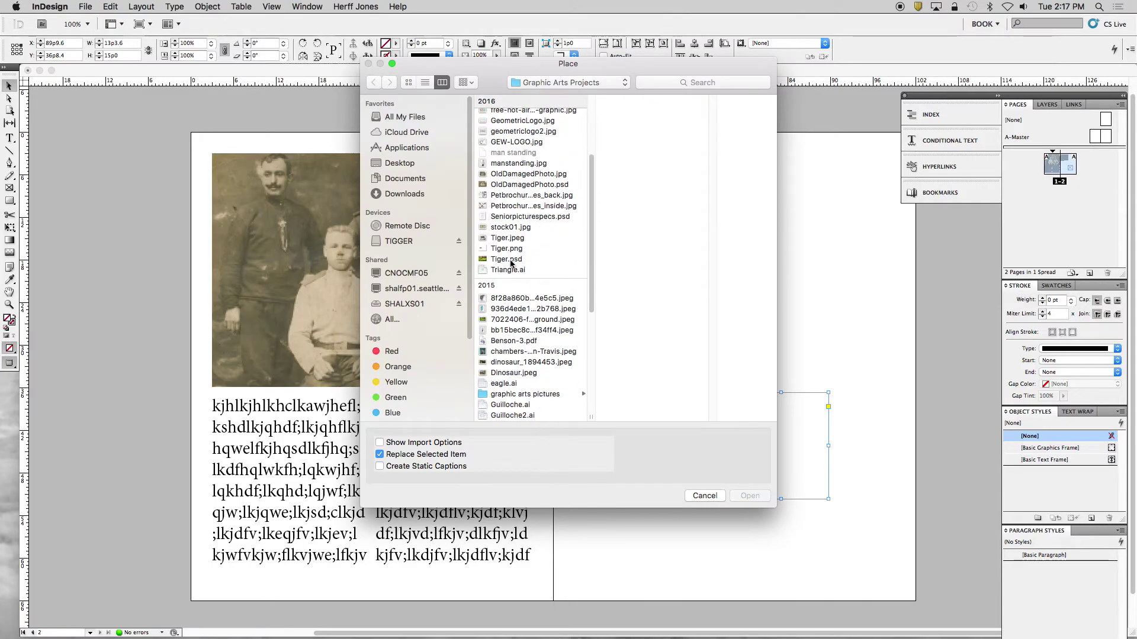
{"action": "left_click", "coordinate": [512, 292]}
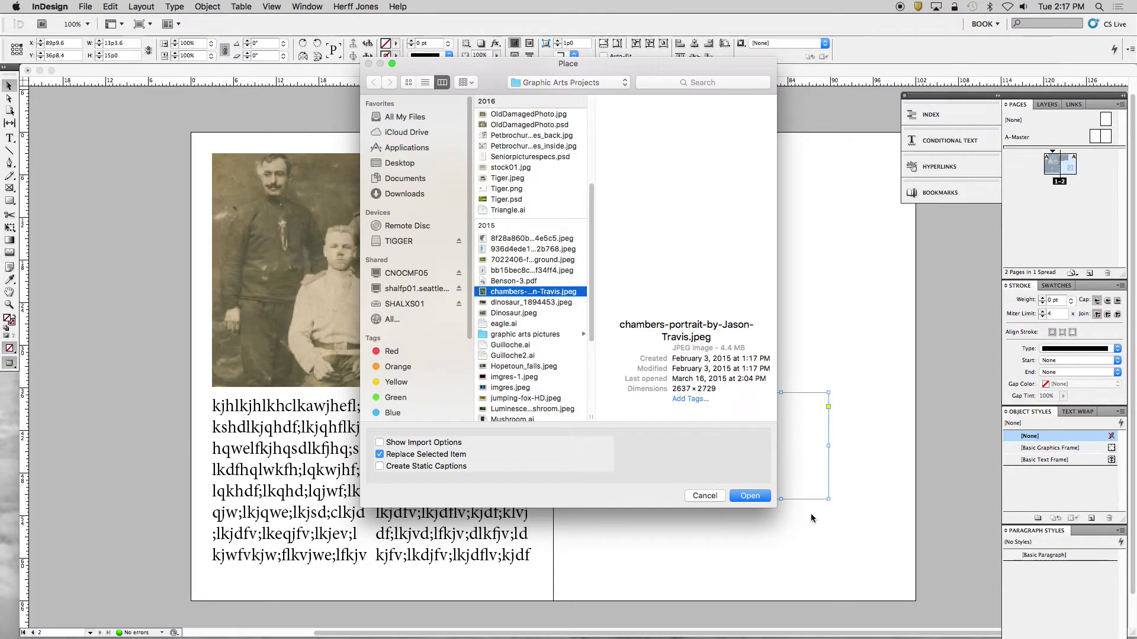
{"action": "left_click", "coordinate": [746, 496]}
{"action": "mouse_move", "coordinate": [781, 447]}
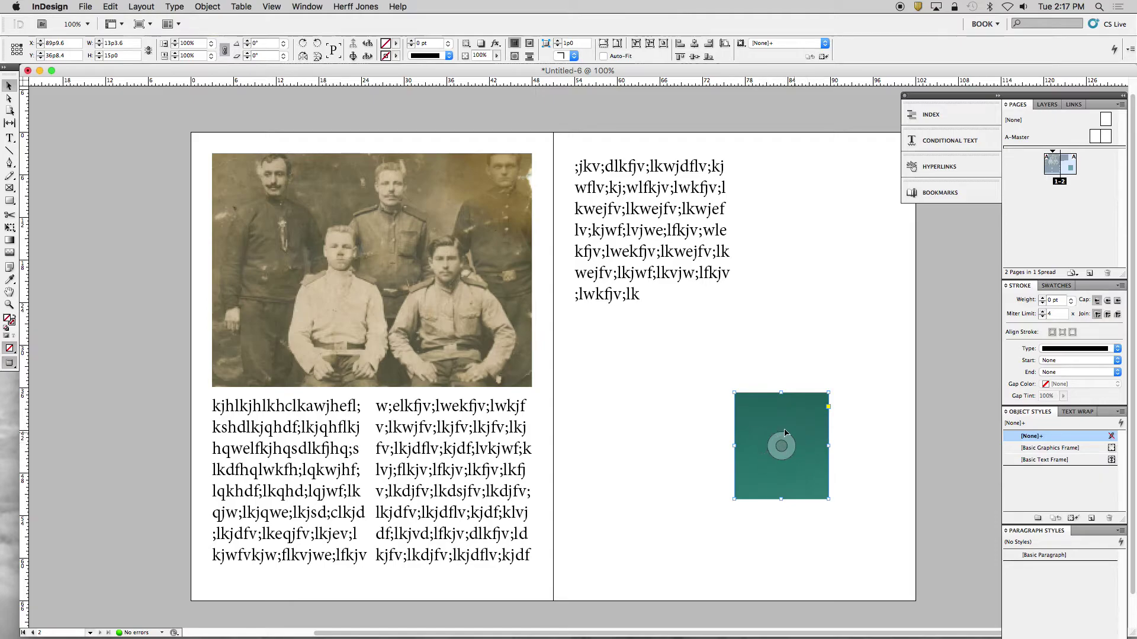
- Scale the portrait to fill its frame proportionally
{"action": "left_click", "coordinate": [635, 44]}
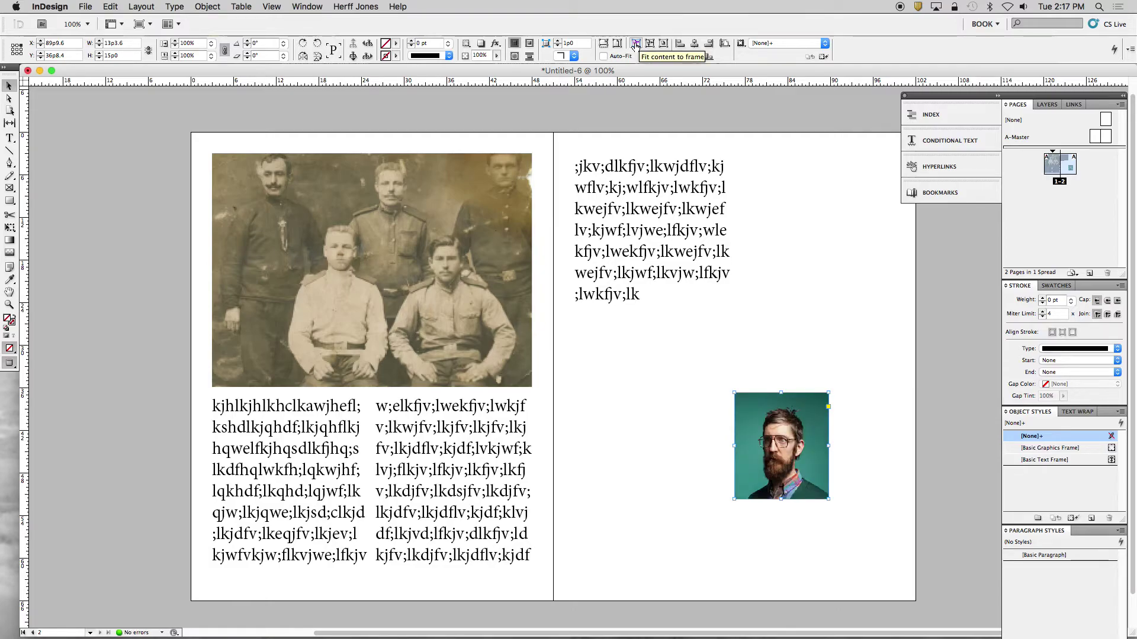
{"action": "left_click", "coordinate": [776, 448]}
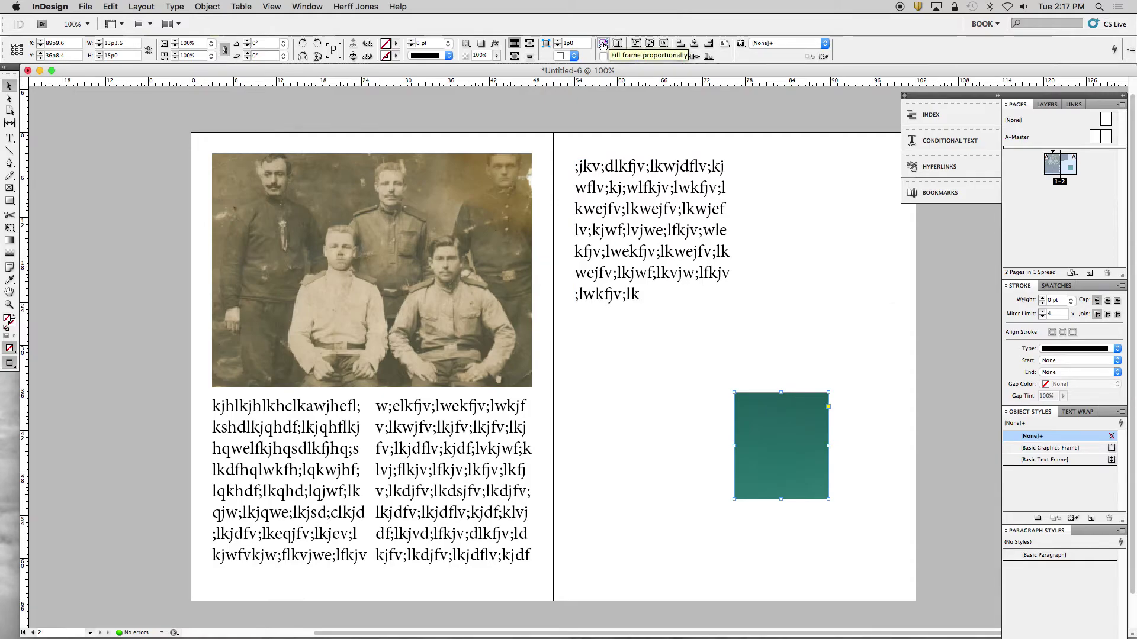
{"action": "left_click", "coordinate": [603, 44]}
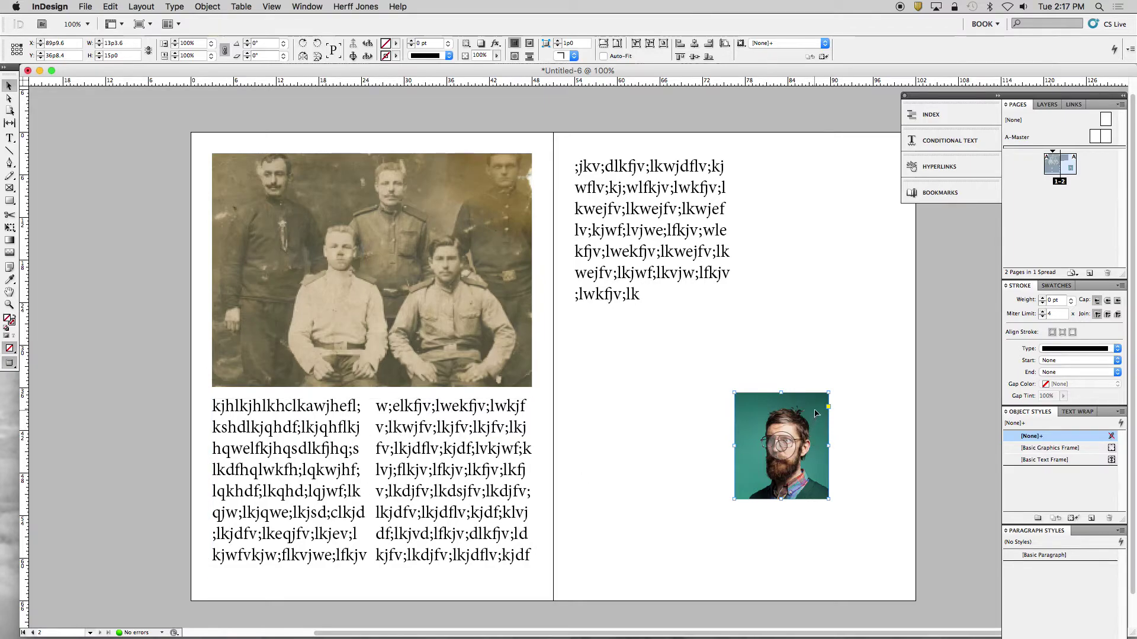
- Move the portrait over the gutter between the left page's text columns and wrap the text around its object shape
{"action": "left_click_drag", "start_coordinate": [816, 413], "coordinate": [397, 449]}
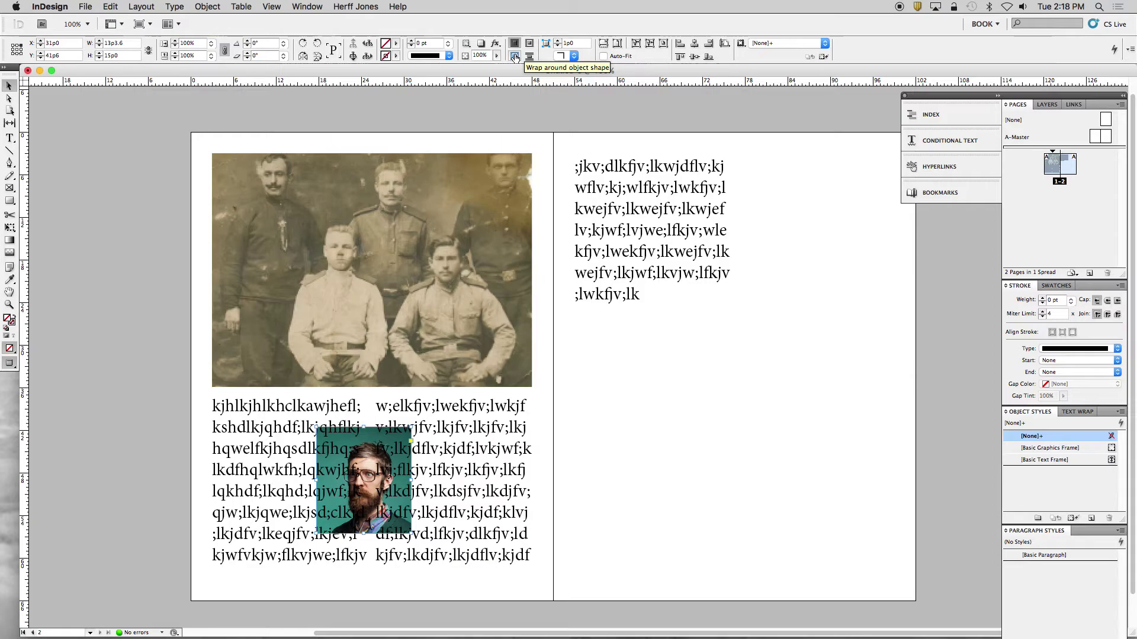
{"action": "left_click", "coordinate": [515, 57]}
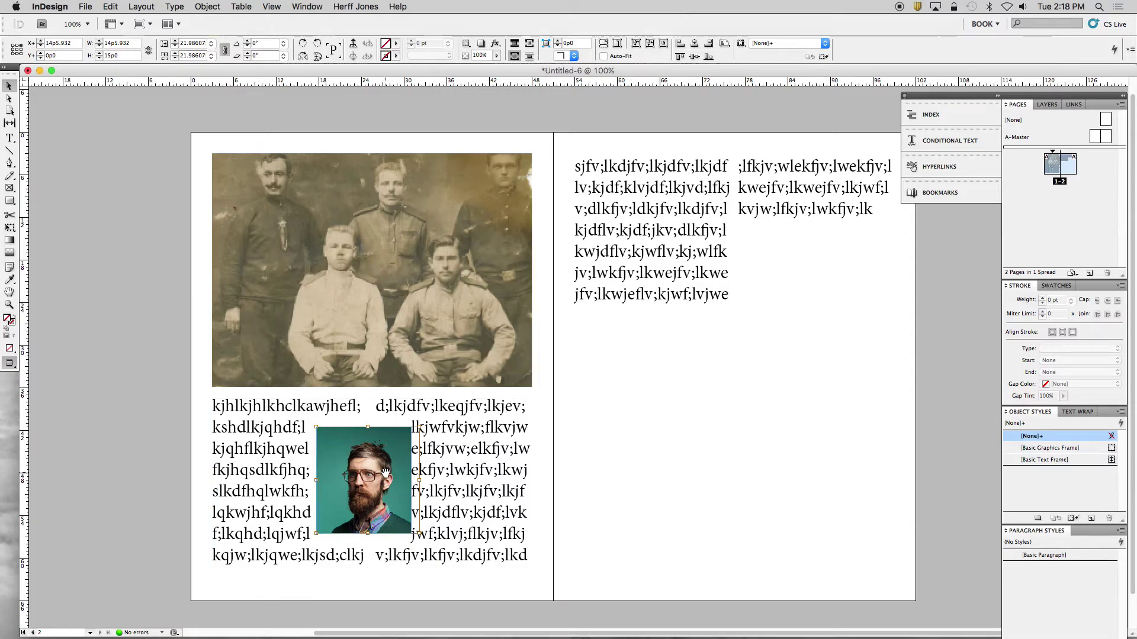
{"action": "left_click_drag", "start_coordinate": [369, 471], "coordinate": [366, 470]}
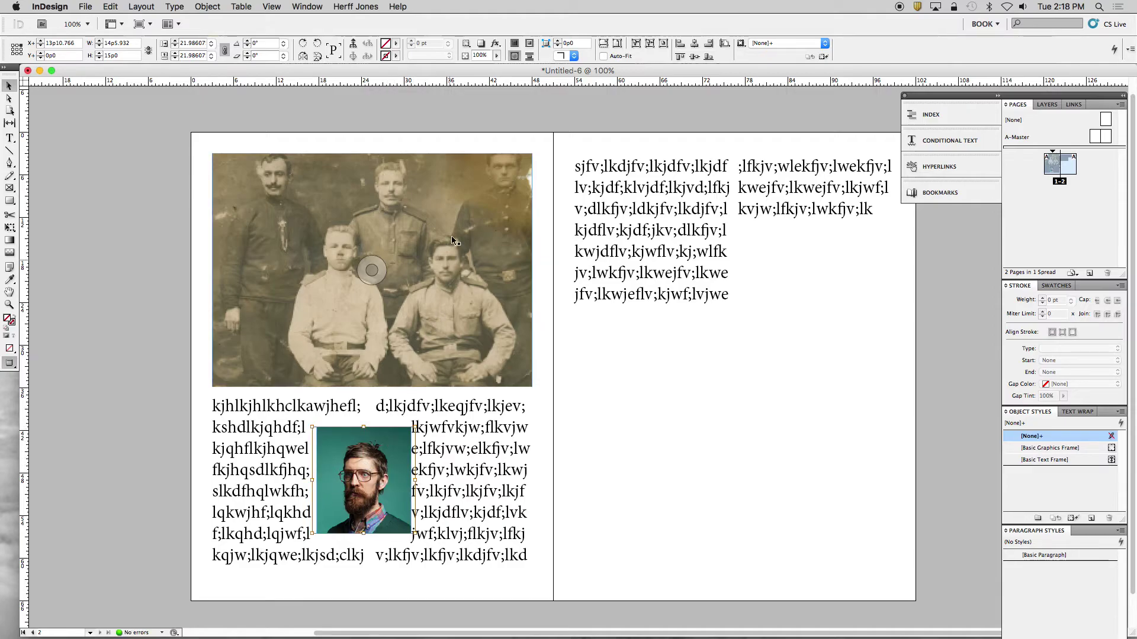
{"action": "left_click", "coordinate": [514, 57]}
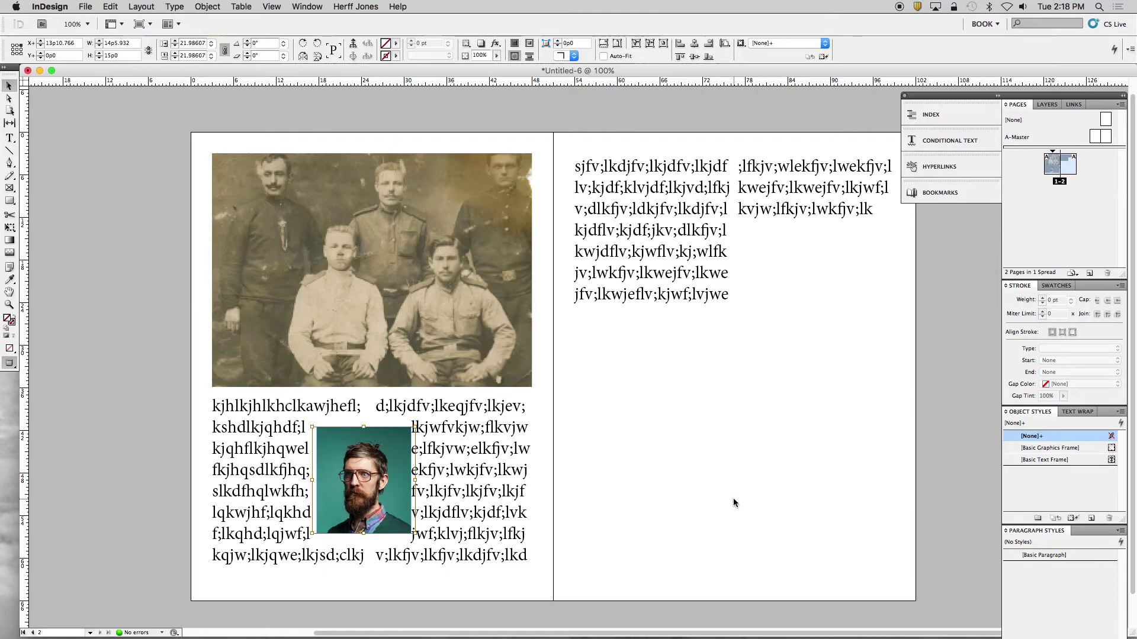
- Add a new layer beneath Layer 1 and lock Layer 1
{"action": "left_click", "coordinate": [1047, 105]}
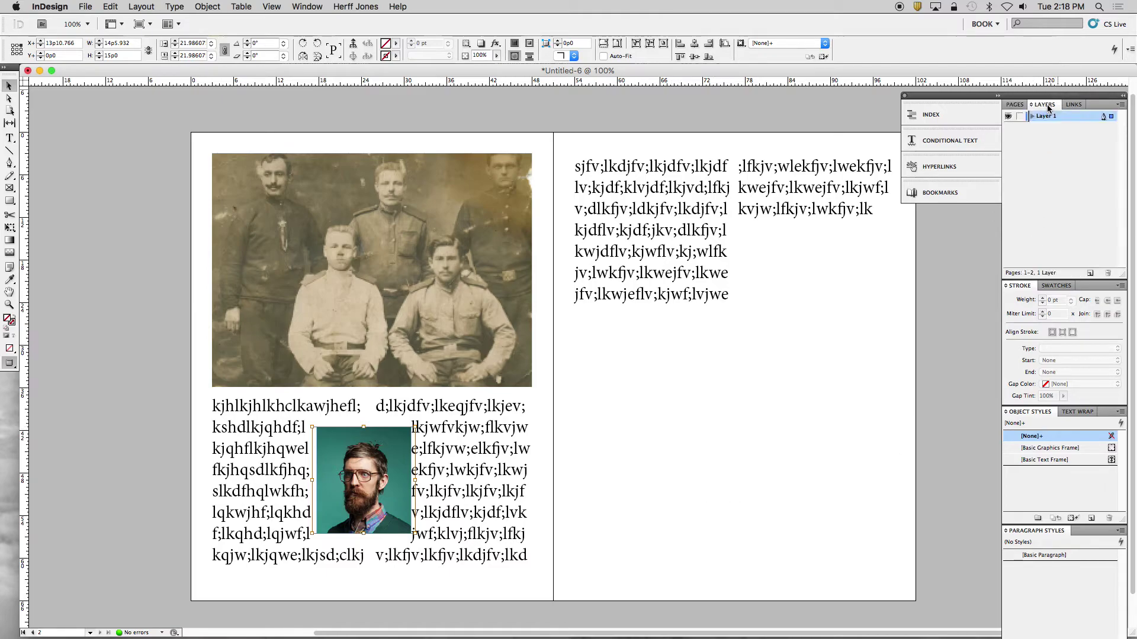
{"action": "left_click", "coordinate": [1039, 145]}
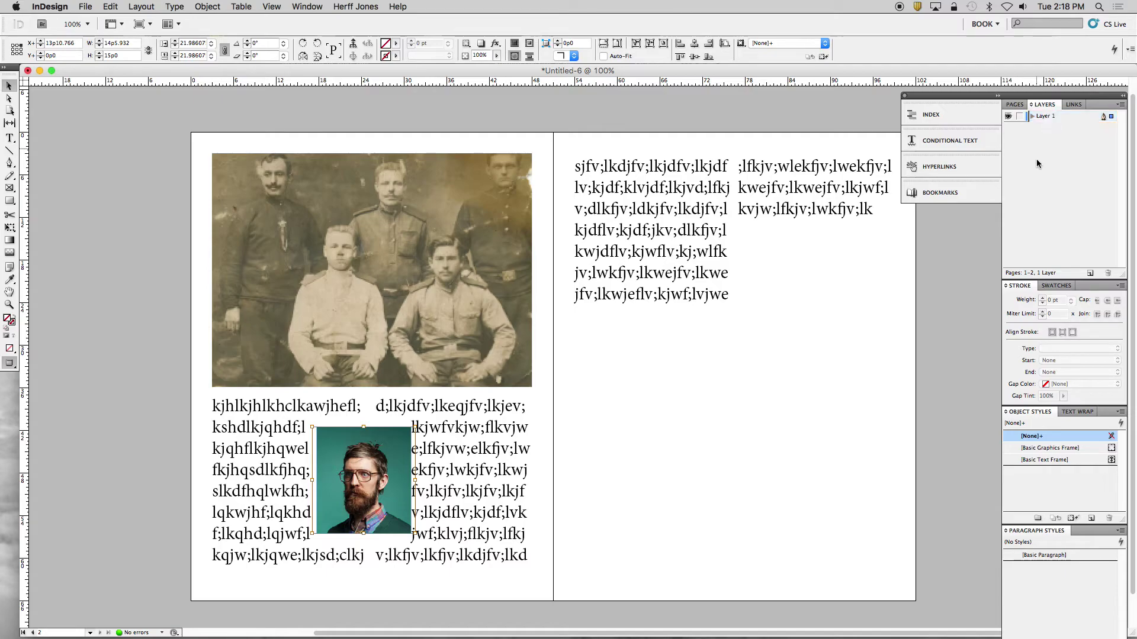
{"action": "left_click", "coordinate": [1091, 274]}
{"action": "left_click_drag", "start_coordinate": [1060, 118], "coordinate": [1060, 135]}
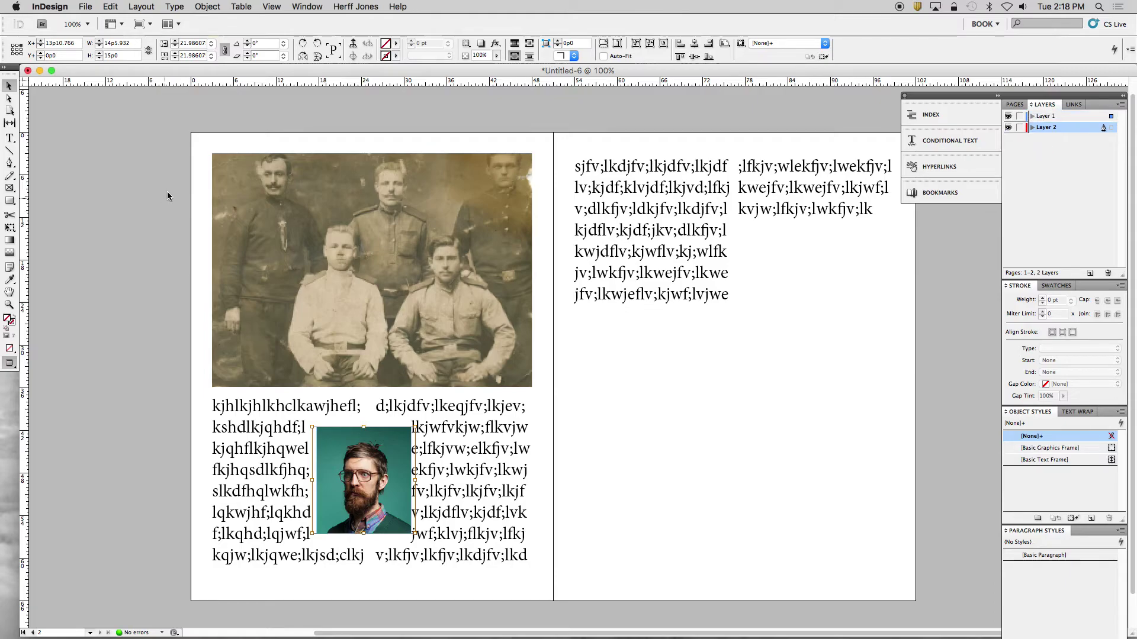
{"action": "left_click", "coordinate": [1019, 116]}
{"action": "left_click", "coordinate": [255, 254]}
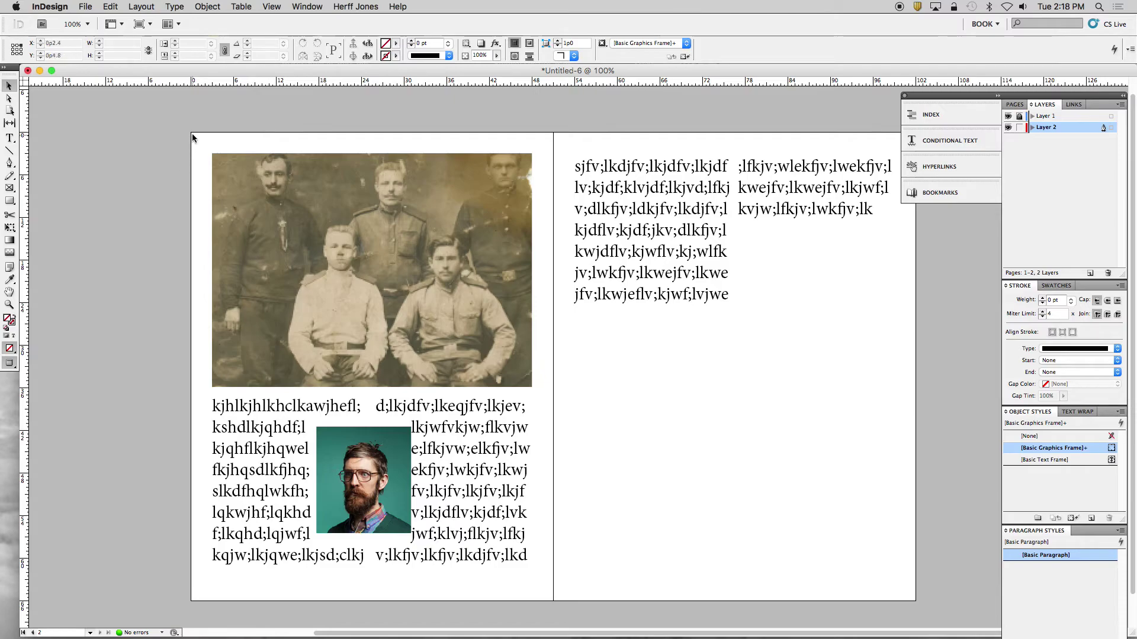
- Cover the whole spread with a green rectangle, 102p0 by 66p0, and fade it from top to bottom with Gradient Feather
{"action": "left_click", "coordinate": [9, 202]}
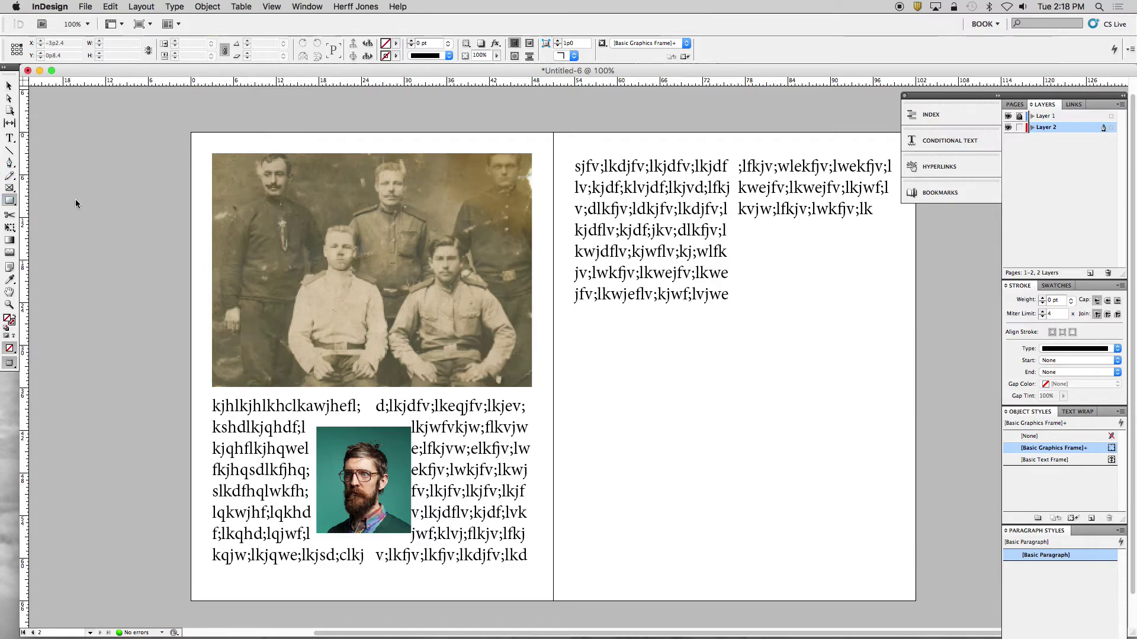
{"action": "left_click_drag", "start_coordinate": [191, 134], "coordinate": [916, 602]}
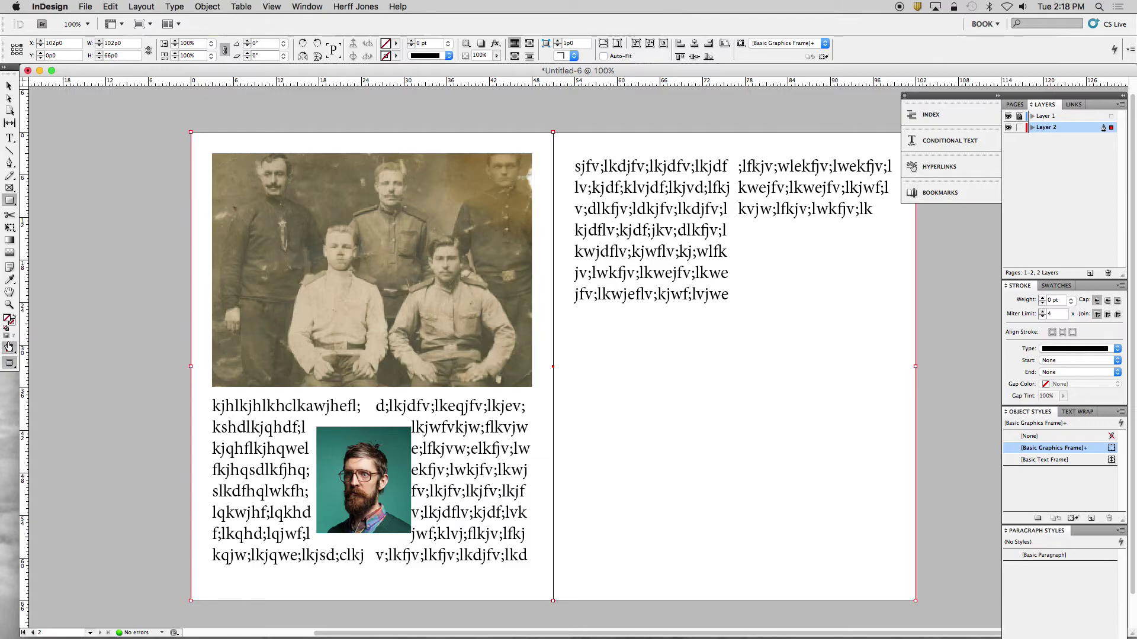
{"action": "double_click", "coordinate": [11, 320]}
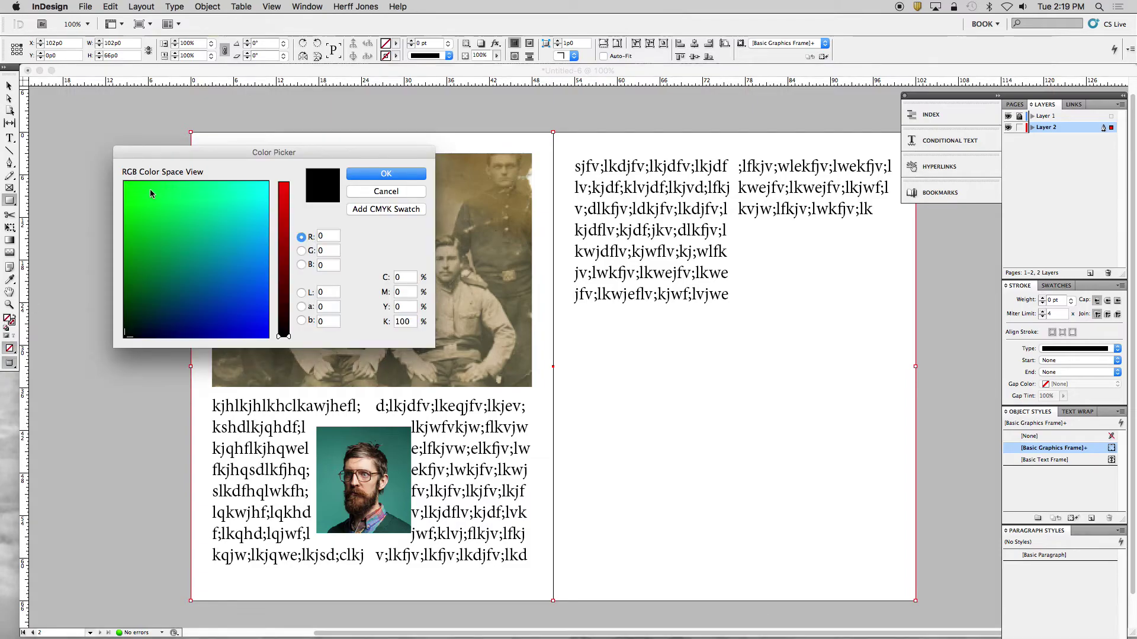
{"action": "left_click", "coordinate": [151, 191]}
{"action": "left_click", "coordinate": [409, 176]}
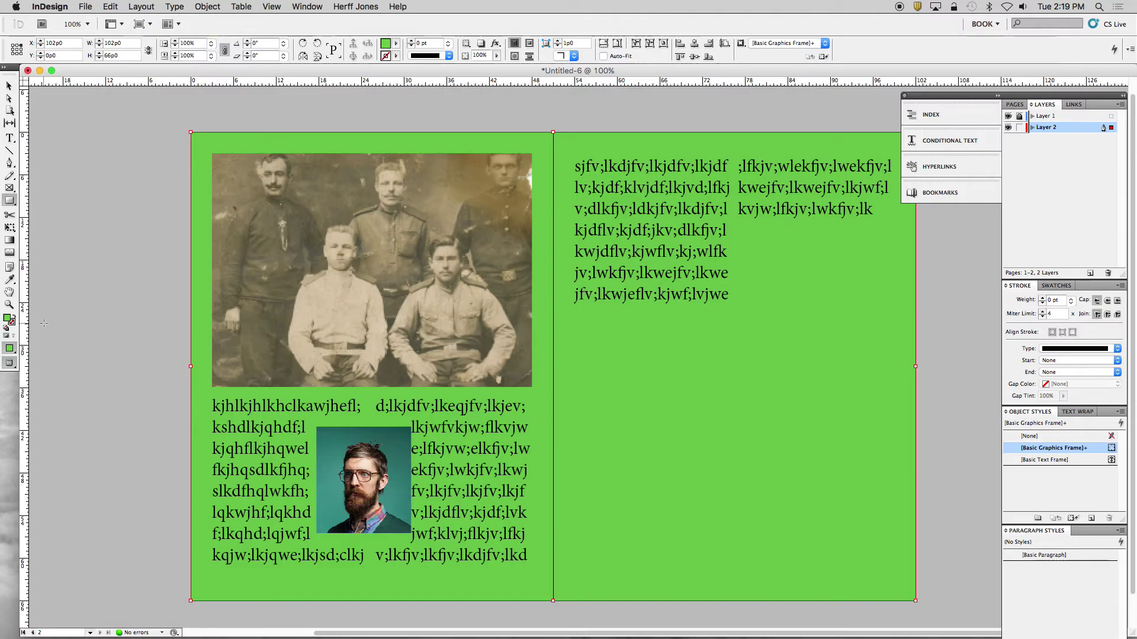
{"action": "left_click", "coordinate": [9, 254]}
{"action": "left_click_drag", "start_coordinate": [555, 110], "coordinate": [554, 617]}
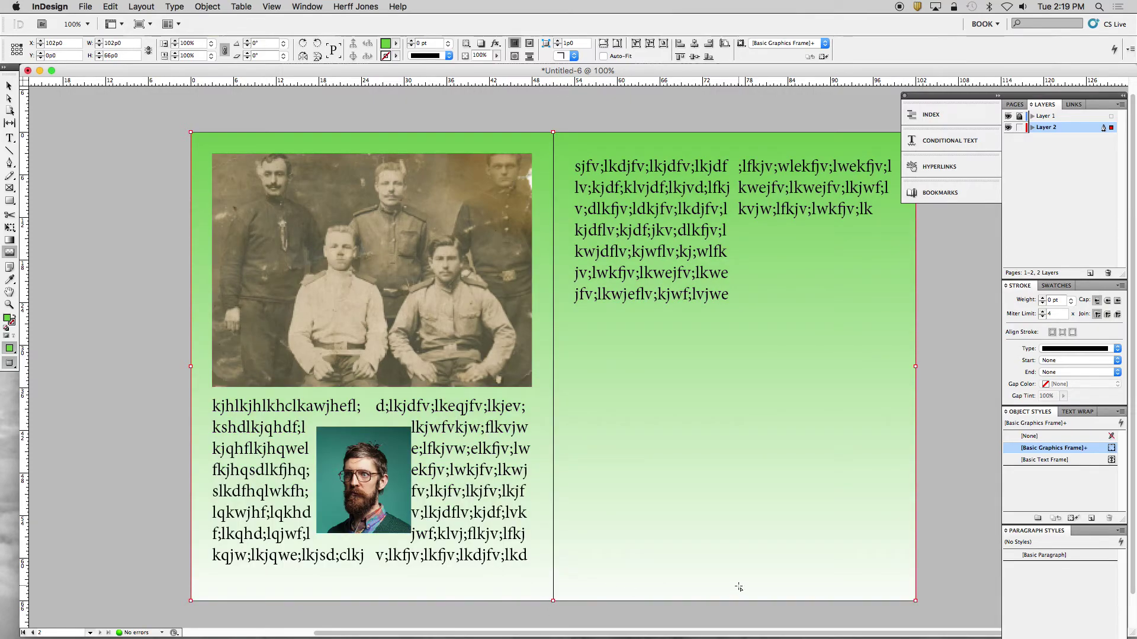
- Lock Layer 2 and add another new layer directly above it
{"action": "left_click", "coordinate": [1020, 128]}
{"action": "left_click", "coordinate": [1090, 274]}
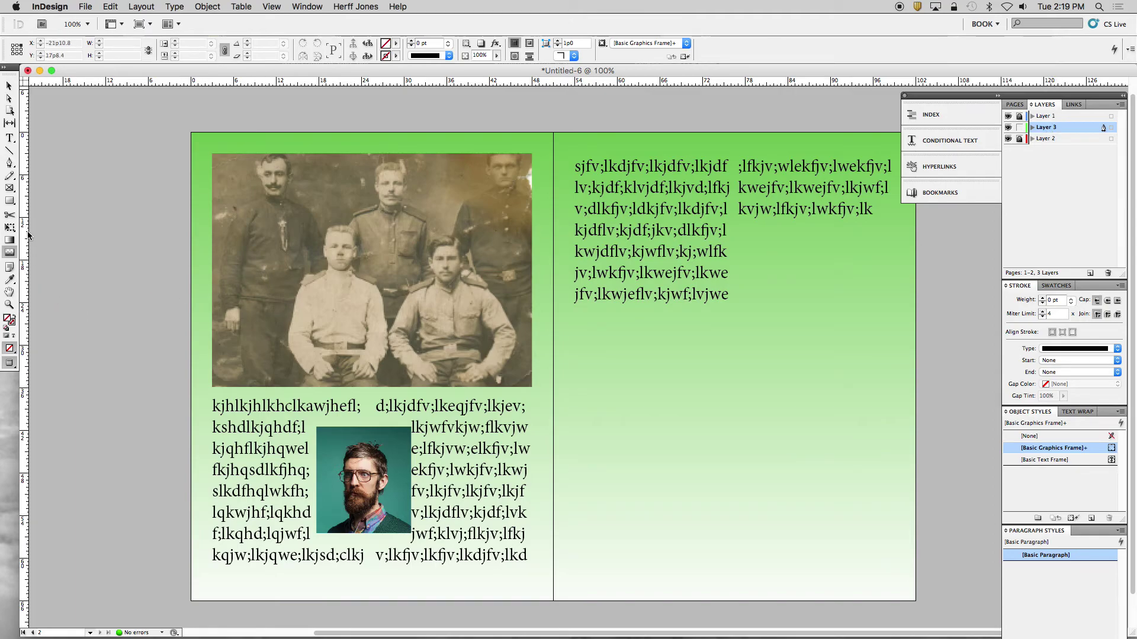
- Draw a triangle about 37p6 wide and 20p11 high in the right page's lower half and fill it purple, RGB 97, 69, 194
{"action": "left_click", "coordinate": [9, 162]}
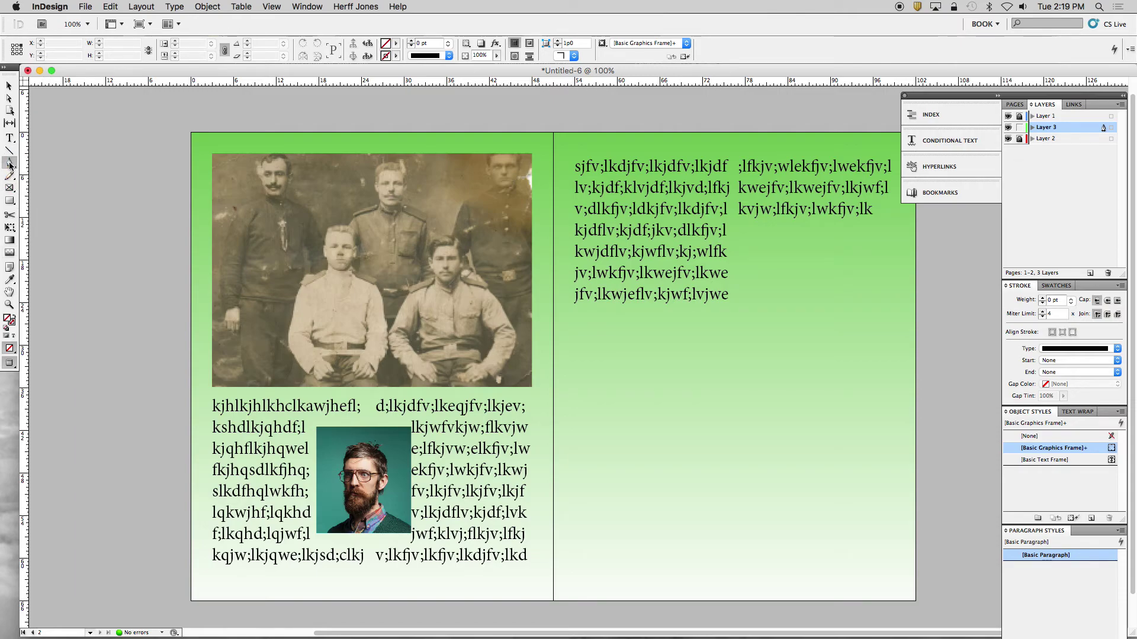
{"action": "left_click", "coordinate": [598, 339]}
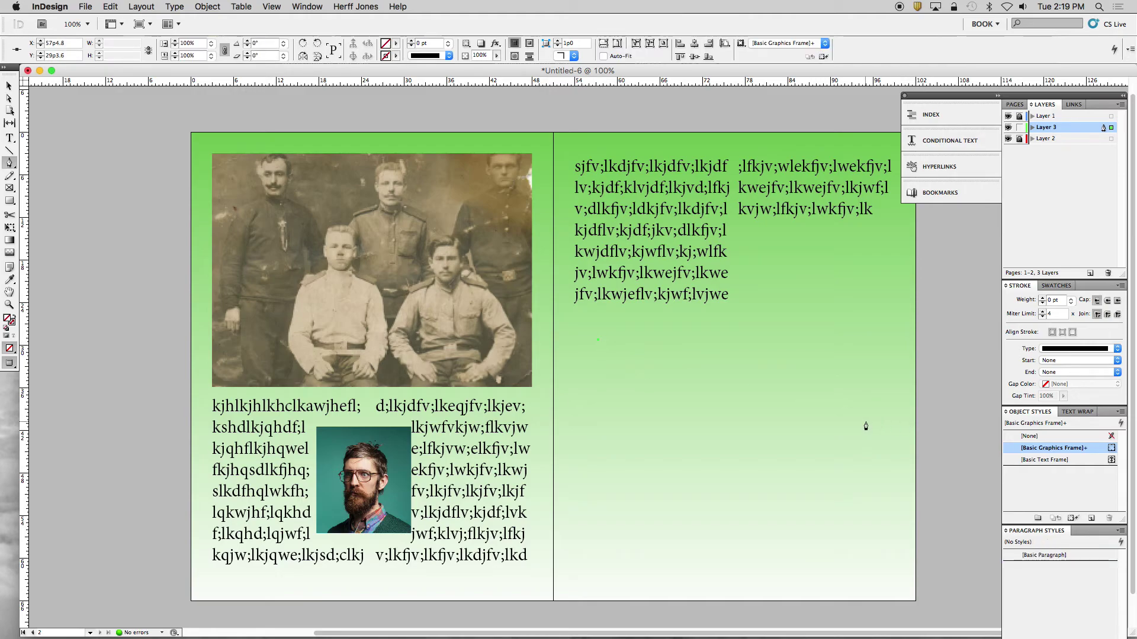
{"action": "left_click", "coordinate": [866, 423]}
{"action": "left_click", "coordinate": [629, 489]}
{"action": "left_click", "coordinate": [598, 340]}
{"action": "double_click", "coordinate": [9, 320]}
{"action": "left_click", "coordinate": [234, 295]}
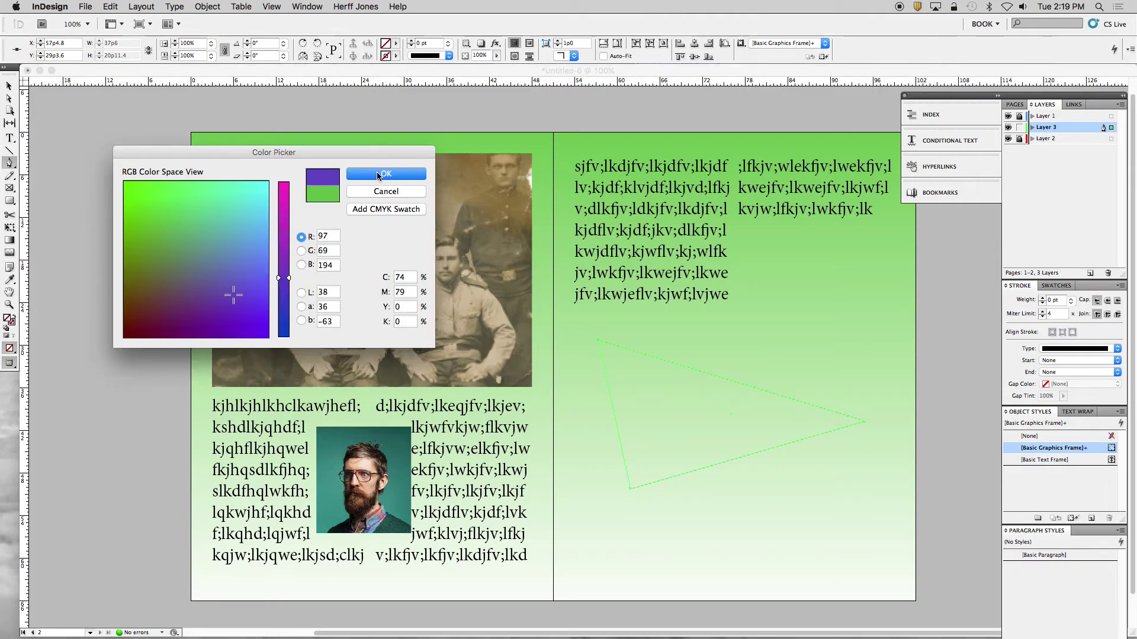
{"action": "left_click", "coordinate": [379, 174]}
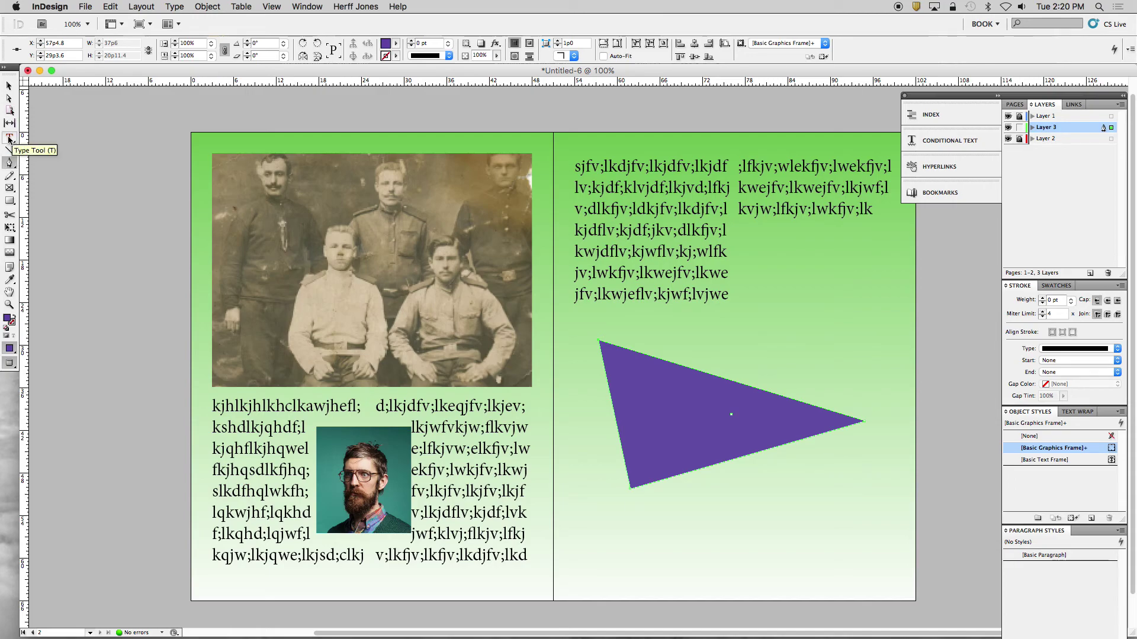
- Deselect the triangle and unlock Layer 1 for editing, keeping the background's Layer 2 locked
{"action": "left_click", "coordinate": [9, 86]}
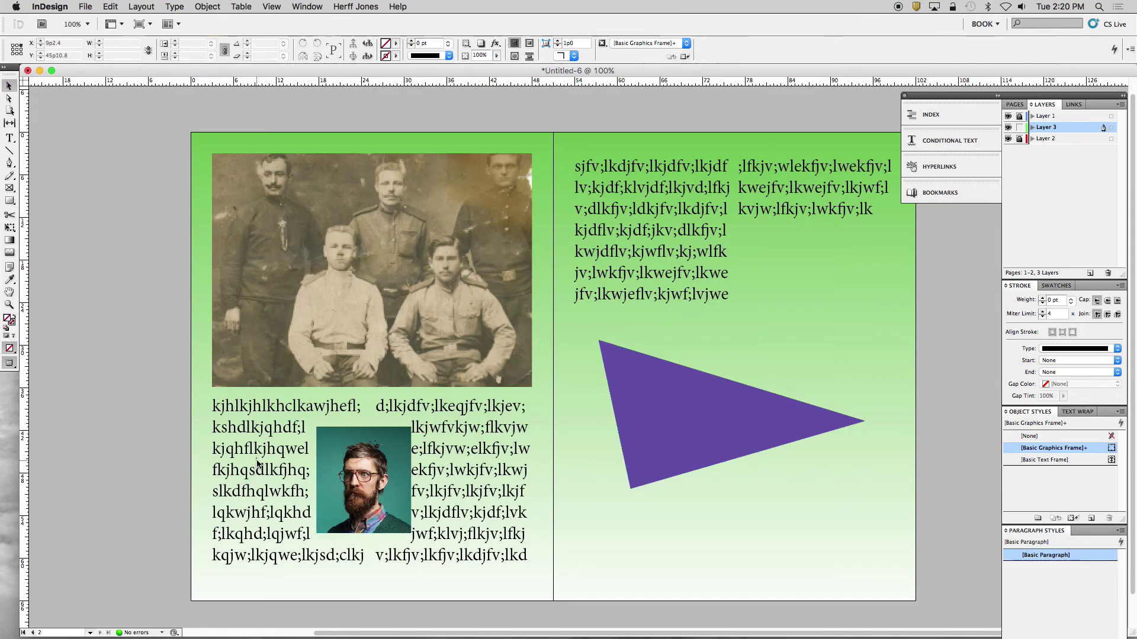
{"action": "left_click", "coordinate": [1019, 116]}
{"action": "left_click", "coordinate": [1019, 139]}
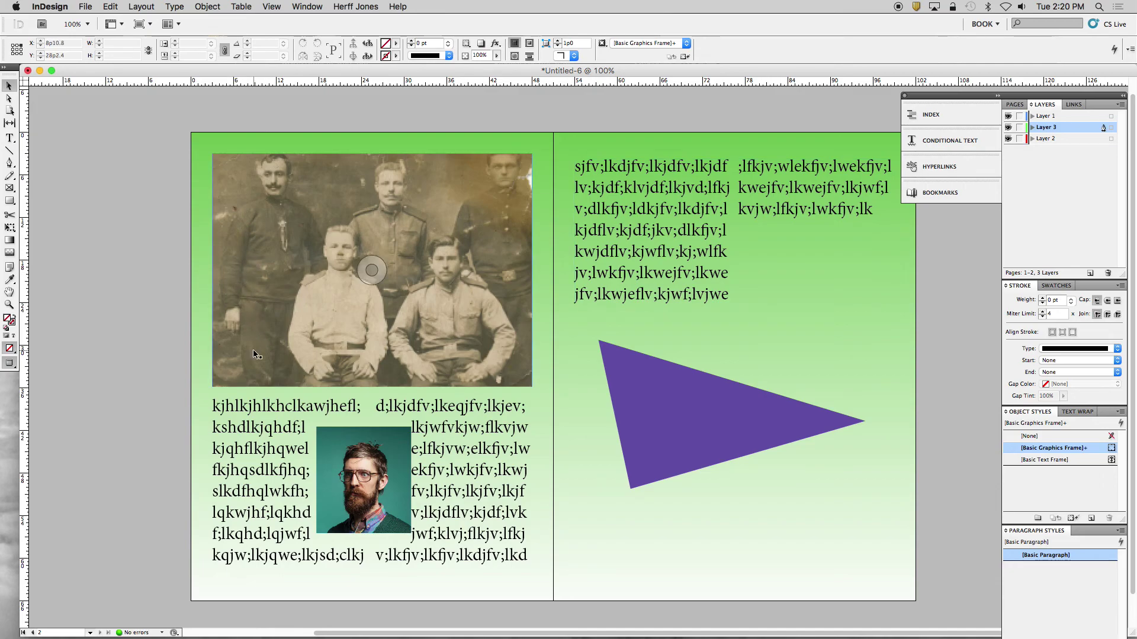
{"action": "left_click", "coordinate": [1020, 138]}
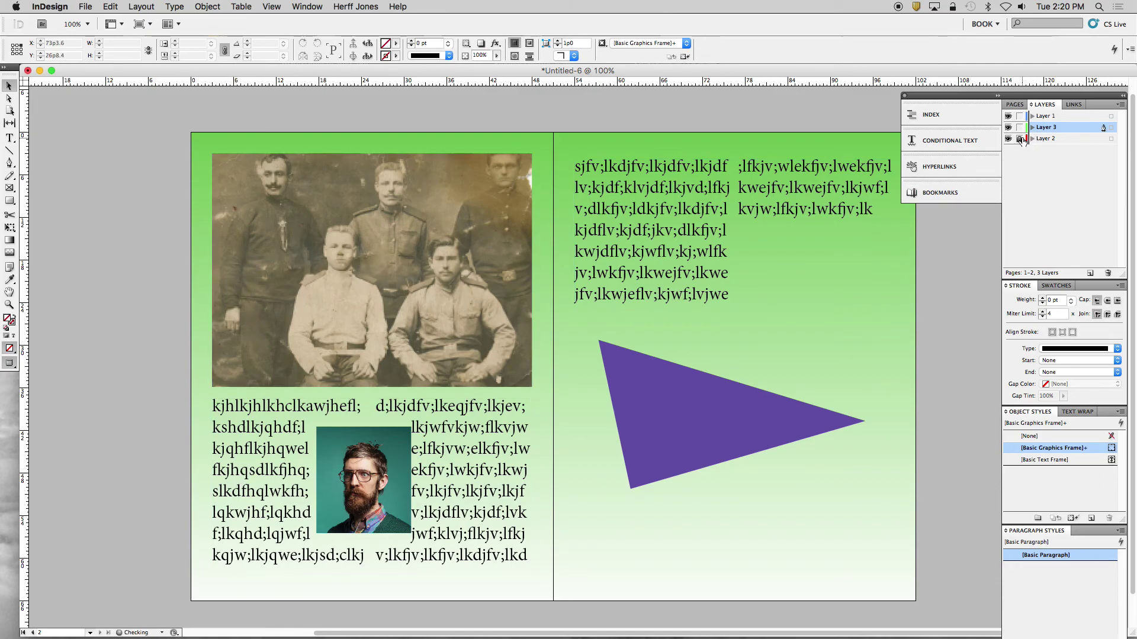
- Make room for a caption by moving the left page's text frame slightly down and the group photo slightly up and left
{"action": "left_click", "coordinate": [247, 432]}
{"action": "left_click_drag", "start_coordinate": [247, 432], "coordinate": [247, 439]}
{"action": "left_click_drag", "start_coordinate": [331, 257], "coordinate": [316, 242]}
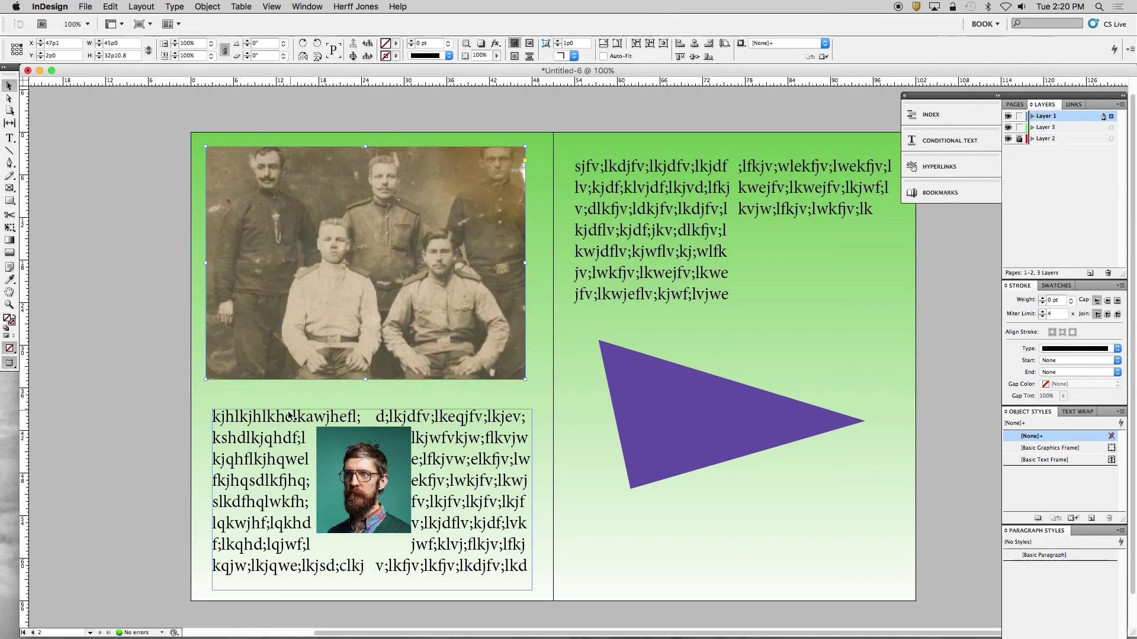
- Add a narrow text frame between the group photo and the body text, and enter "Caption" in it
{"action": "left_click", "coordinate": [10, 138]}
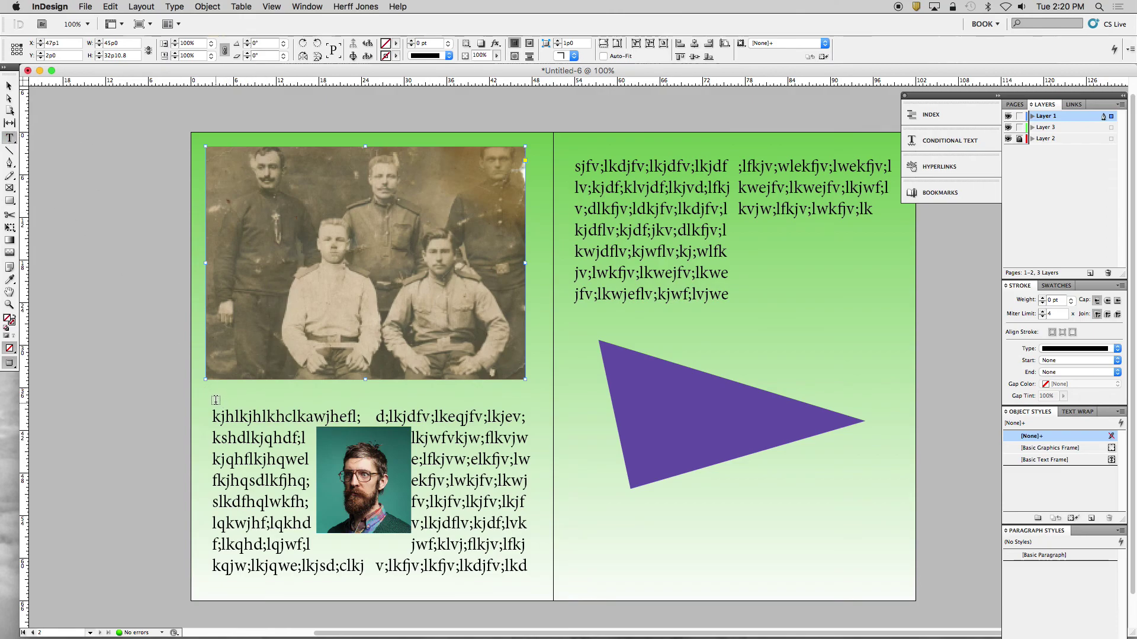
{"action": "left_click_drag", "start_coordinate": [205, 390], "coordinate": [528, 400]}
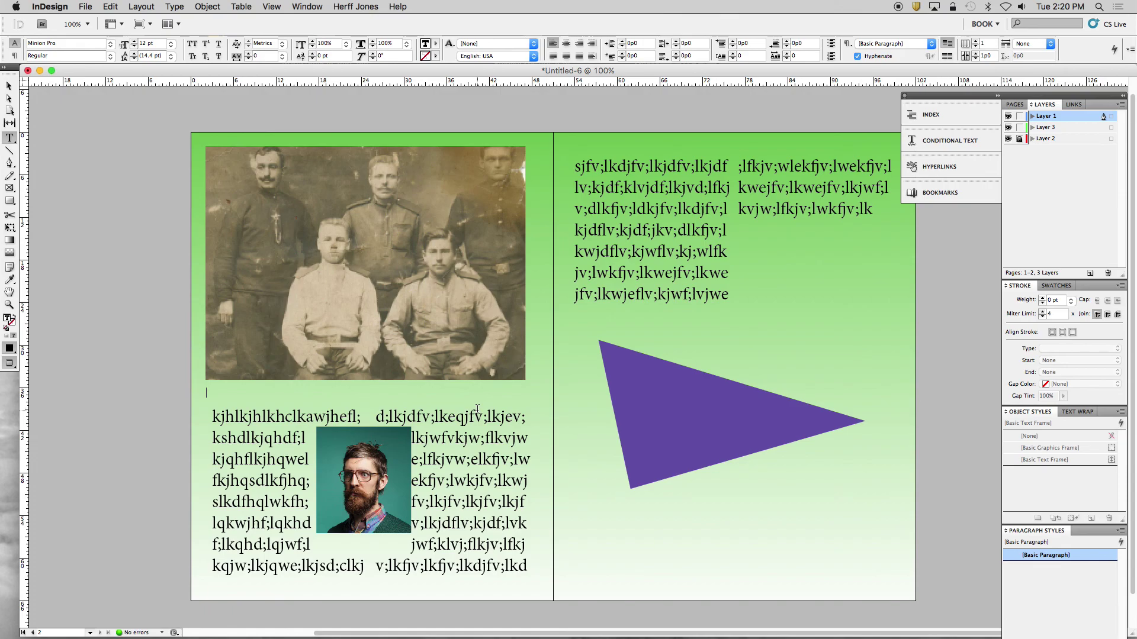
{"action": "type", "text": "Caption"}
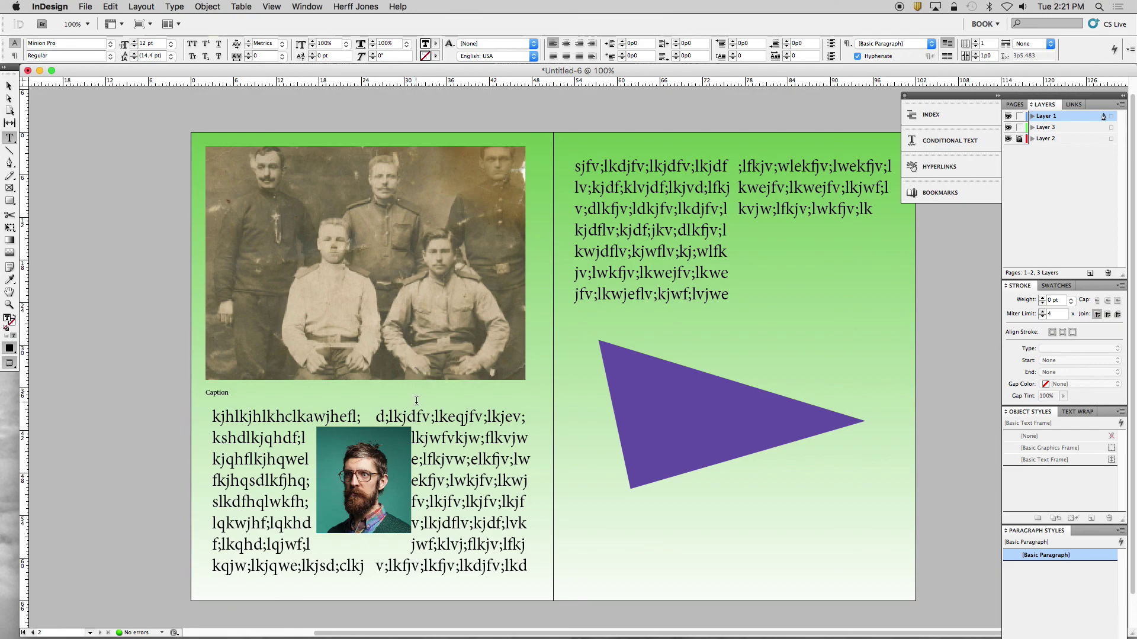
{"action": "left_click", "coordinate": [371, 401]}
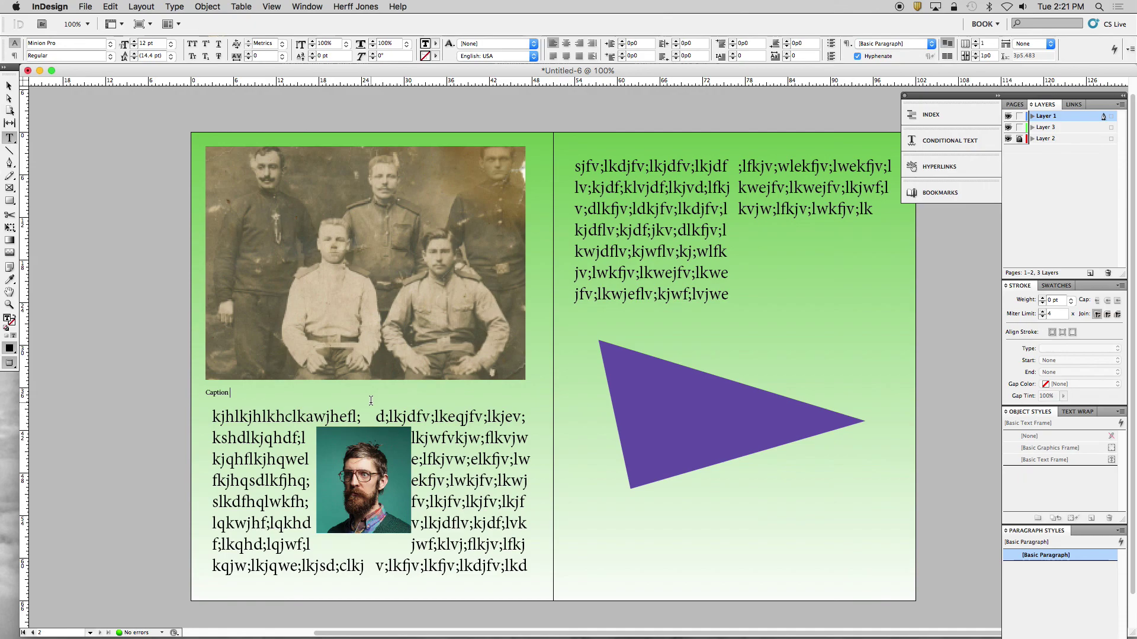